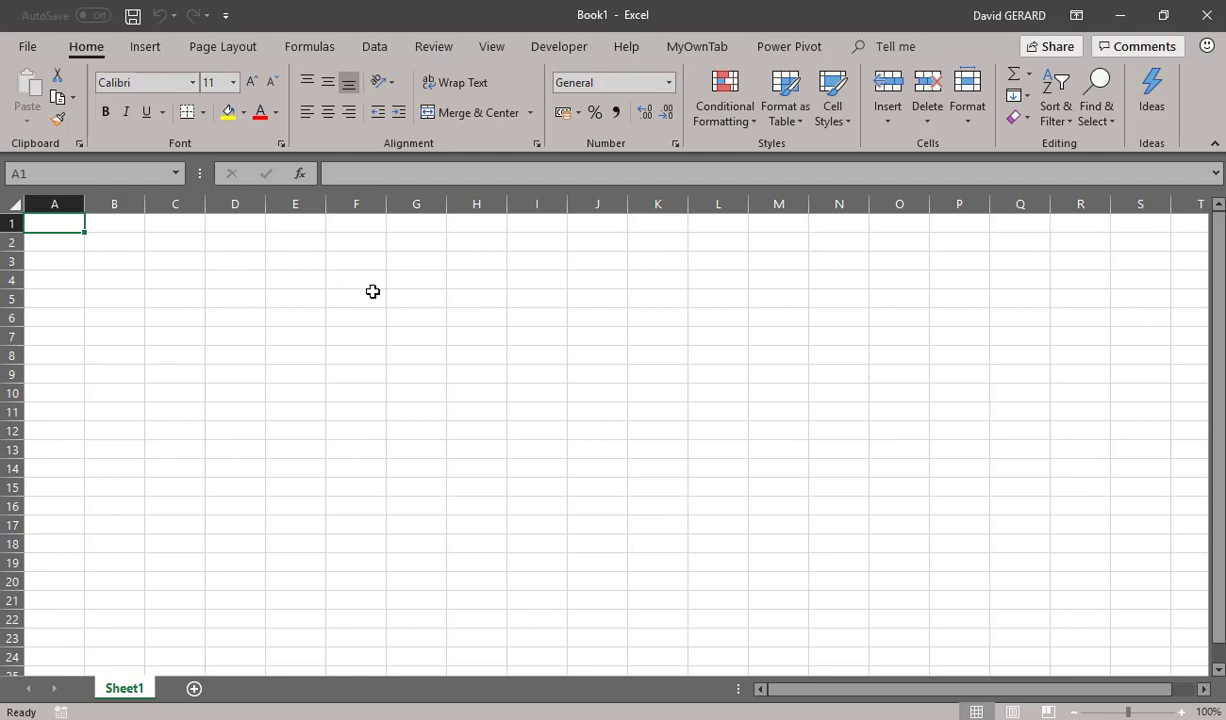
# Check in cell F5 whether PAYE and NSSF are offered as formula functions, leaving the cell empty
pyautogui.click(312, 47)
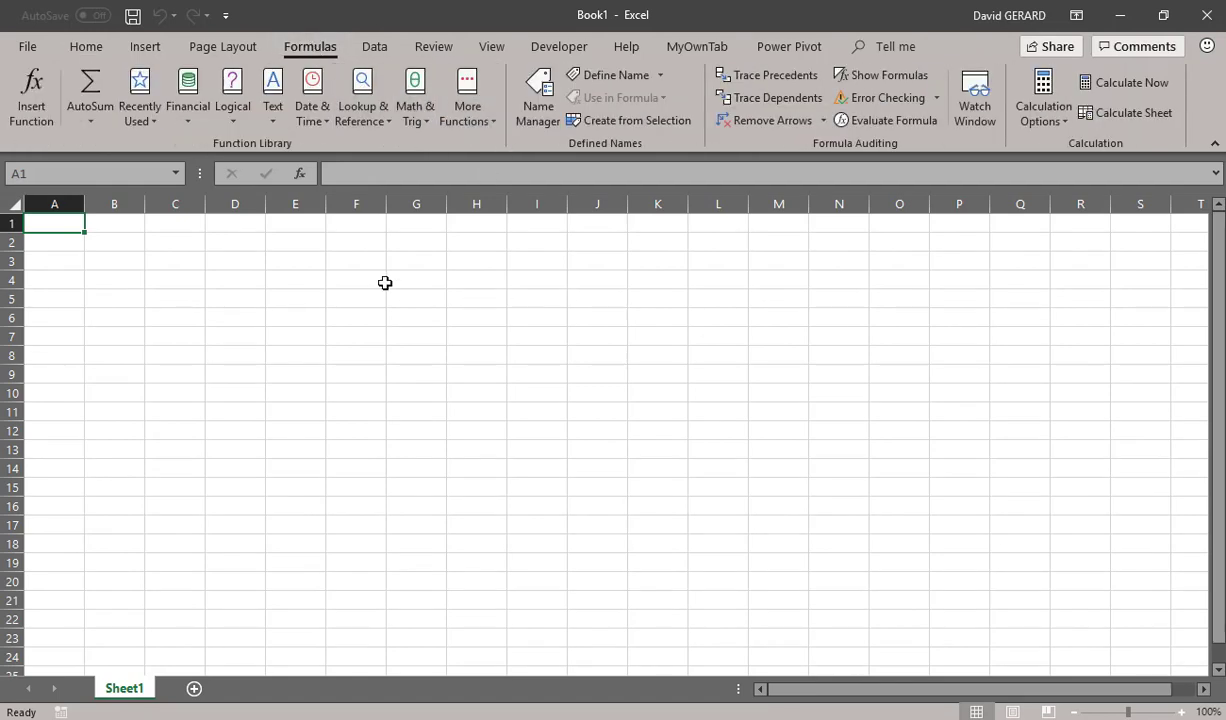
pyautogui.click(344, 303)
pyautogui.write('=')
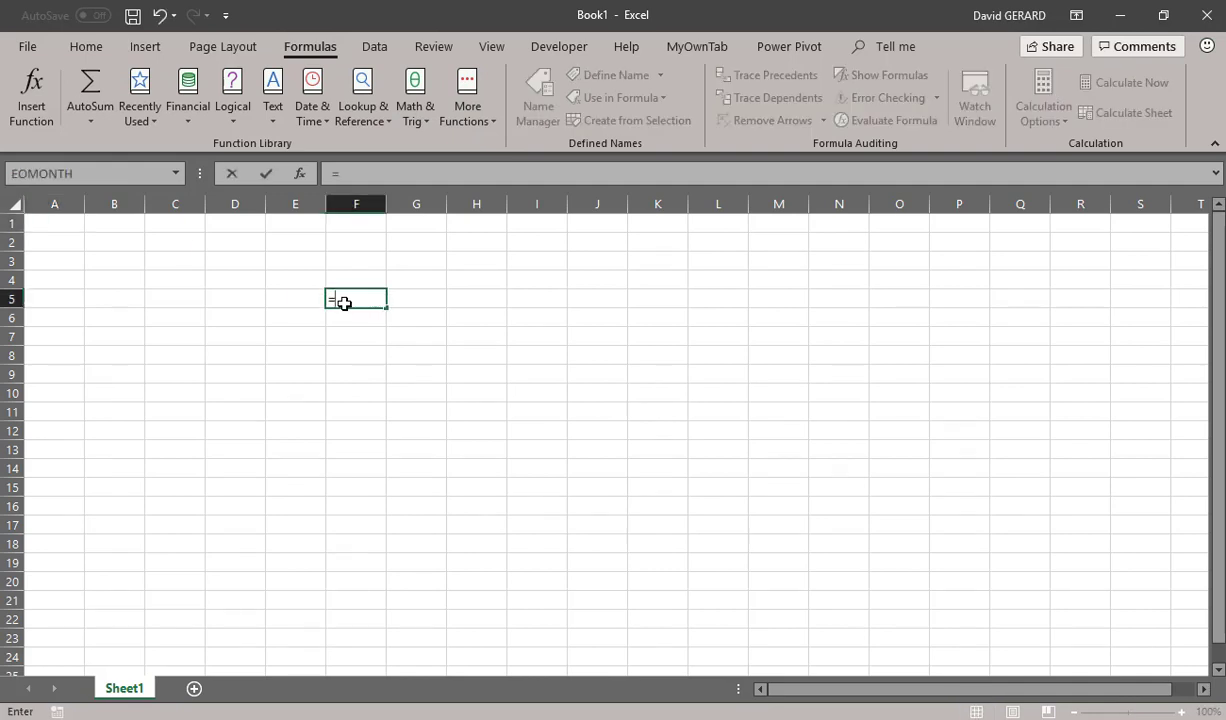
pyautogui.write('PAYE')
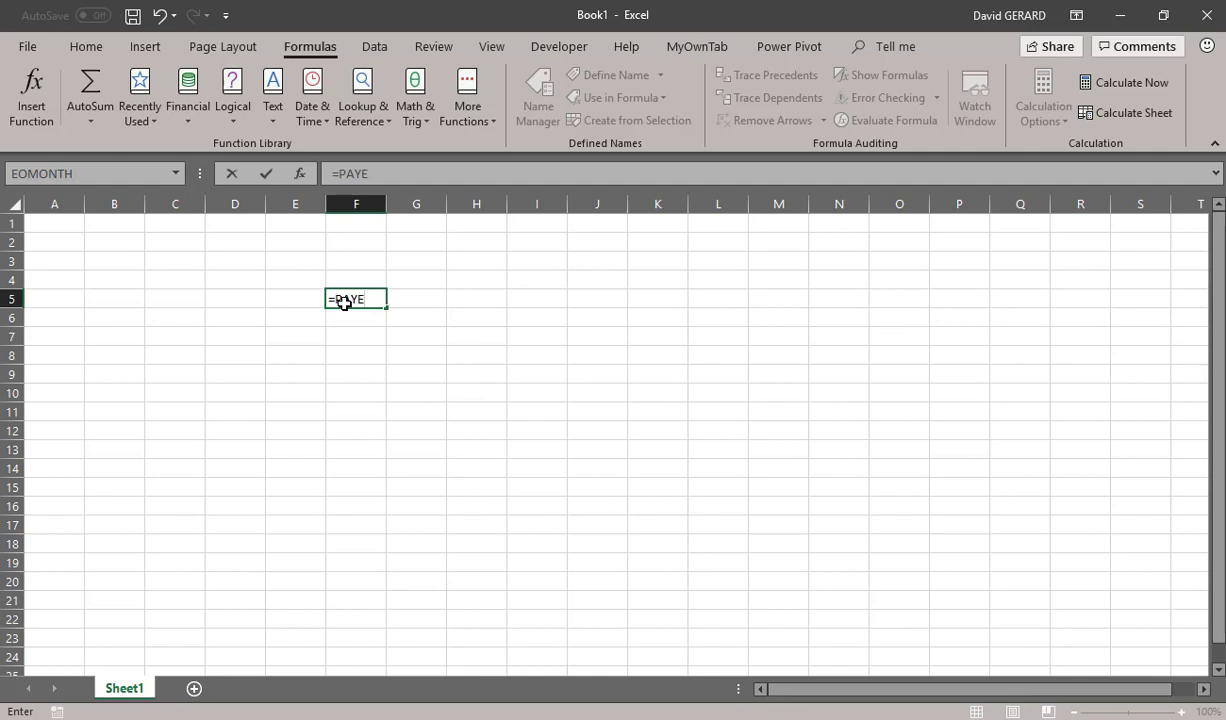
pyautogui.press('BackSpace')
pyautogui.press('BackSpace')
pyautogui.press('BackSpace')
pyautogui.press('BackSpace')
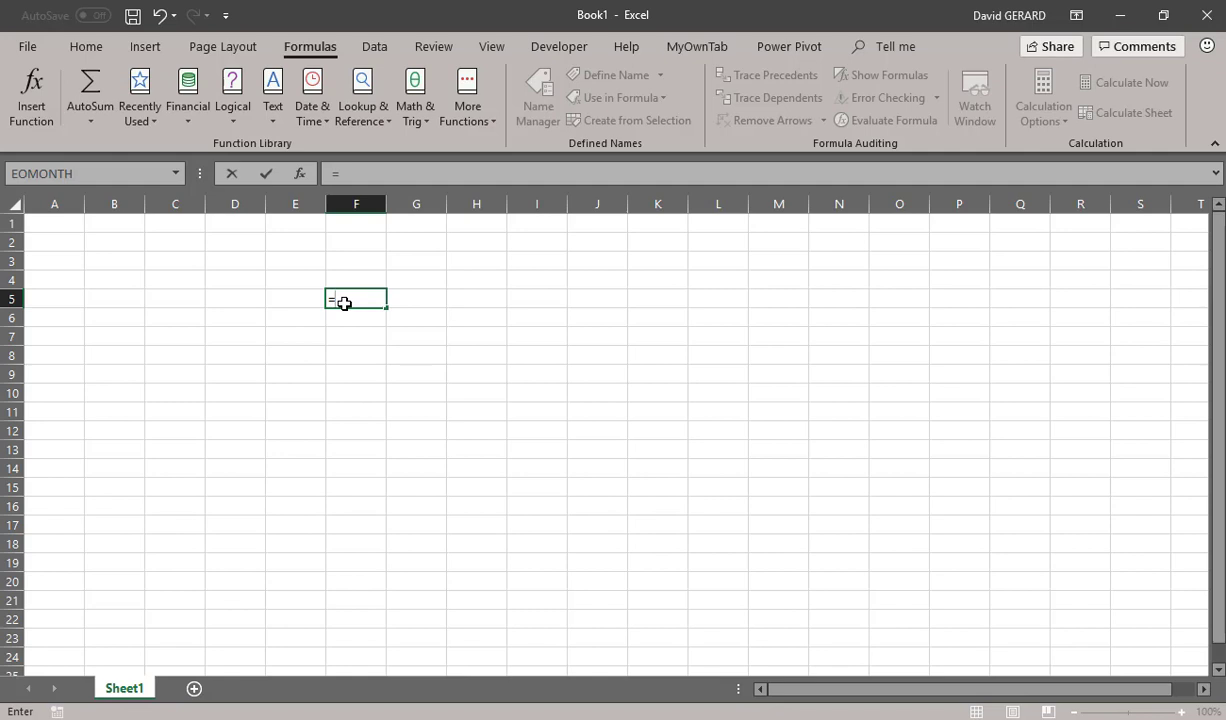
pyautogui.write('NSSF')
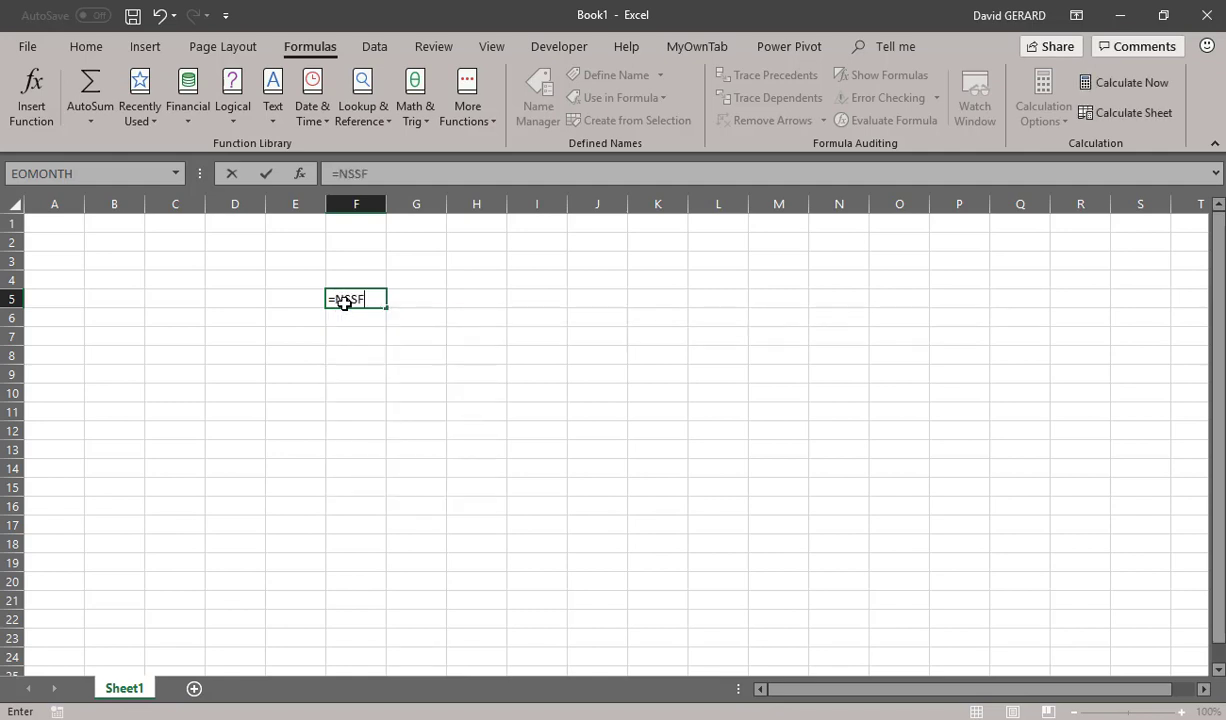
pyautogui.press('Escape')
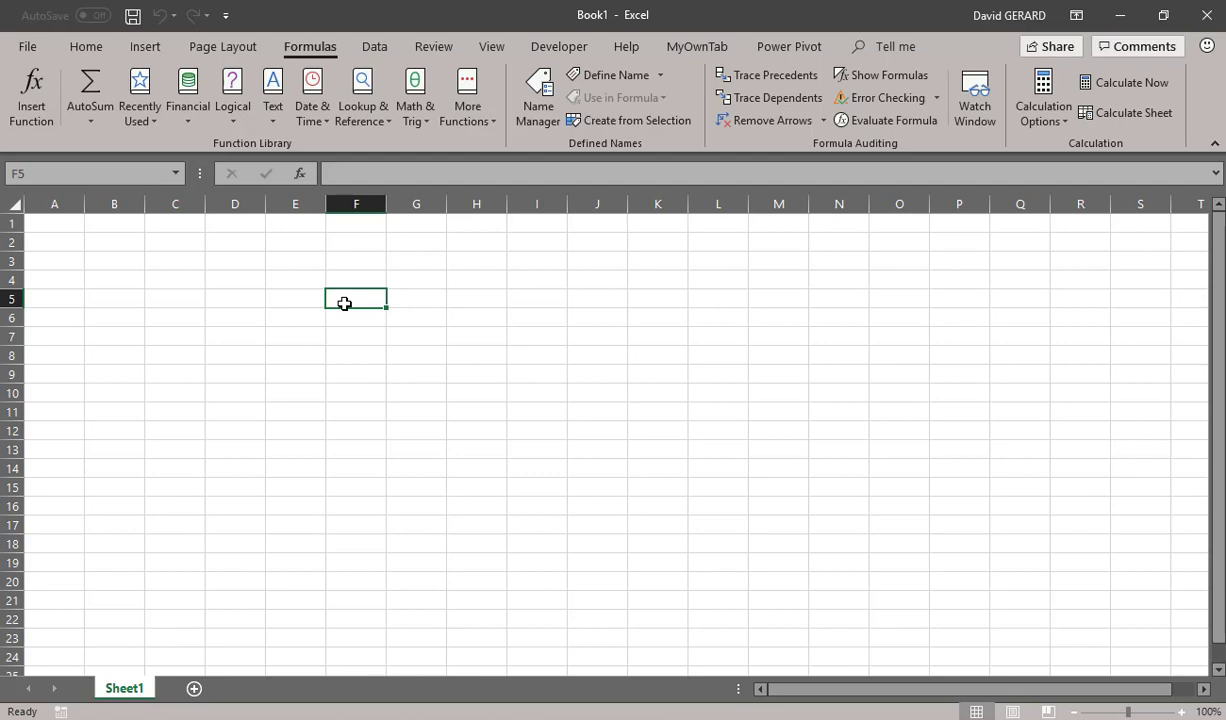
# Switch to the Fumastra HR functions (UG) page in the browser and download the HR functions installer
pyautogui.click(1120, 15)
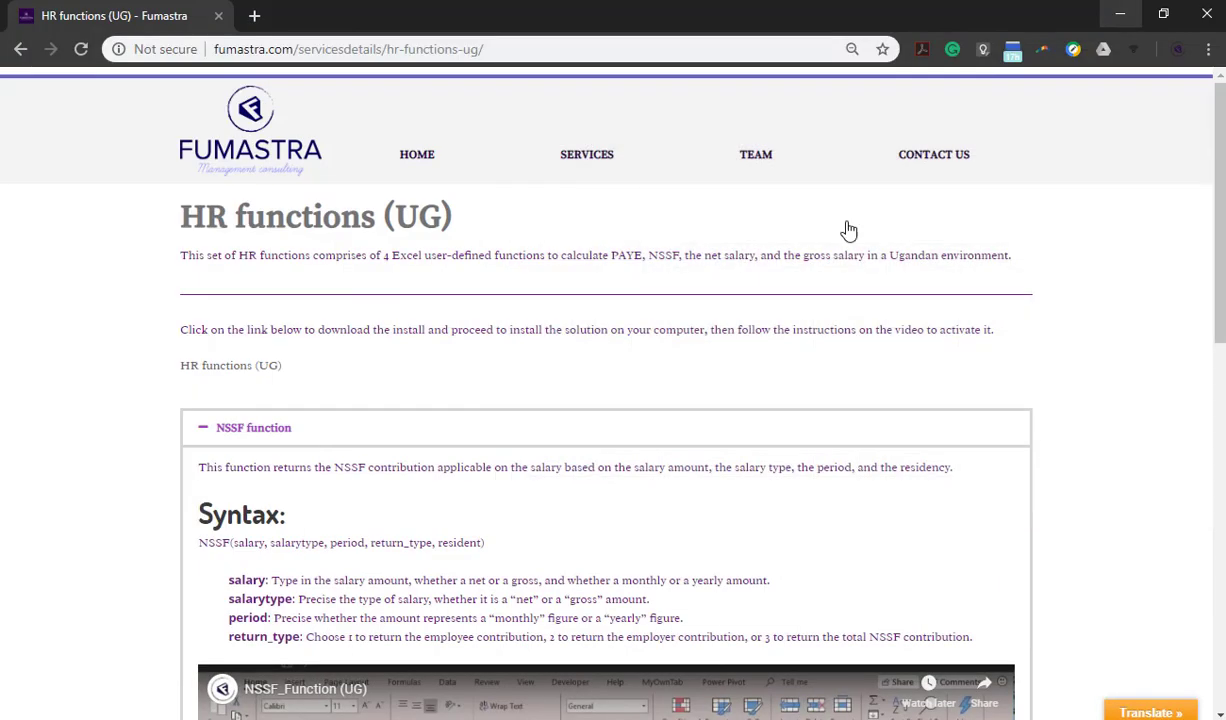
pyautogui.click(255, 430)
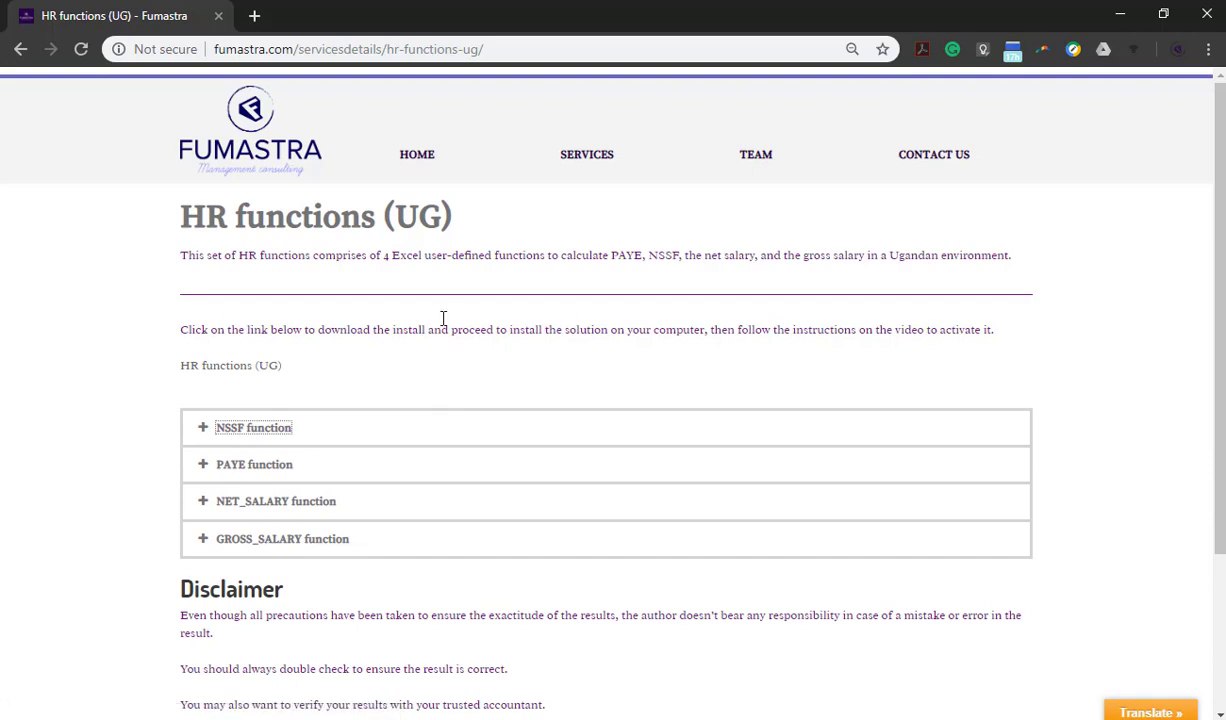
pyautogui.click(322, 420)
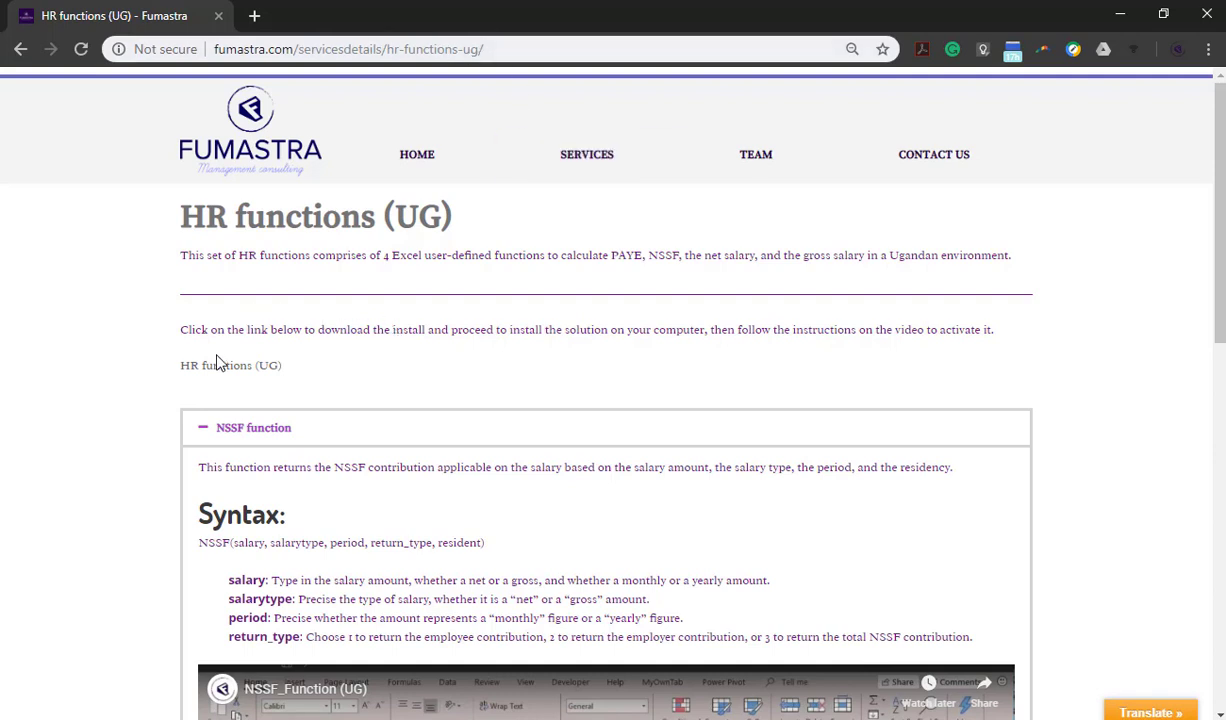
pyautogui.click(239, 371)
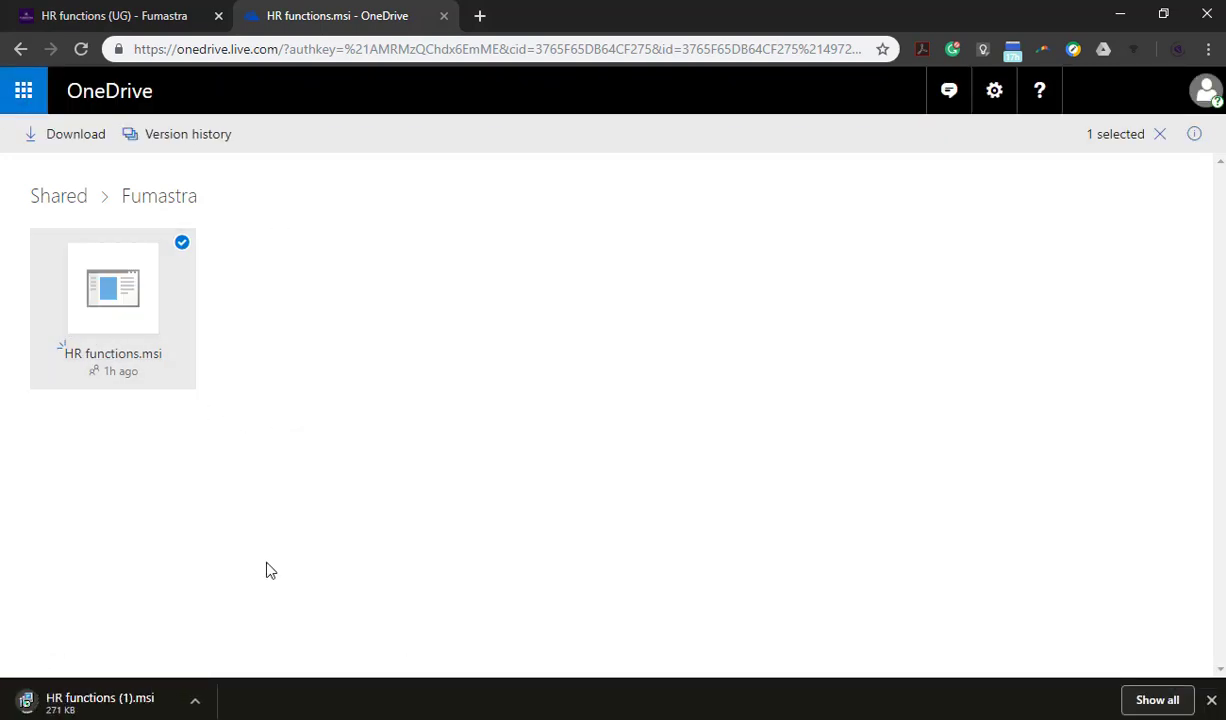
# Launch the downloaded HR functions (1).msi installer, allowing it to run past Windows Defender SmartScreen
pyautogui.click(85, 705)
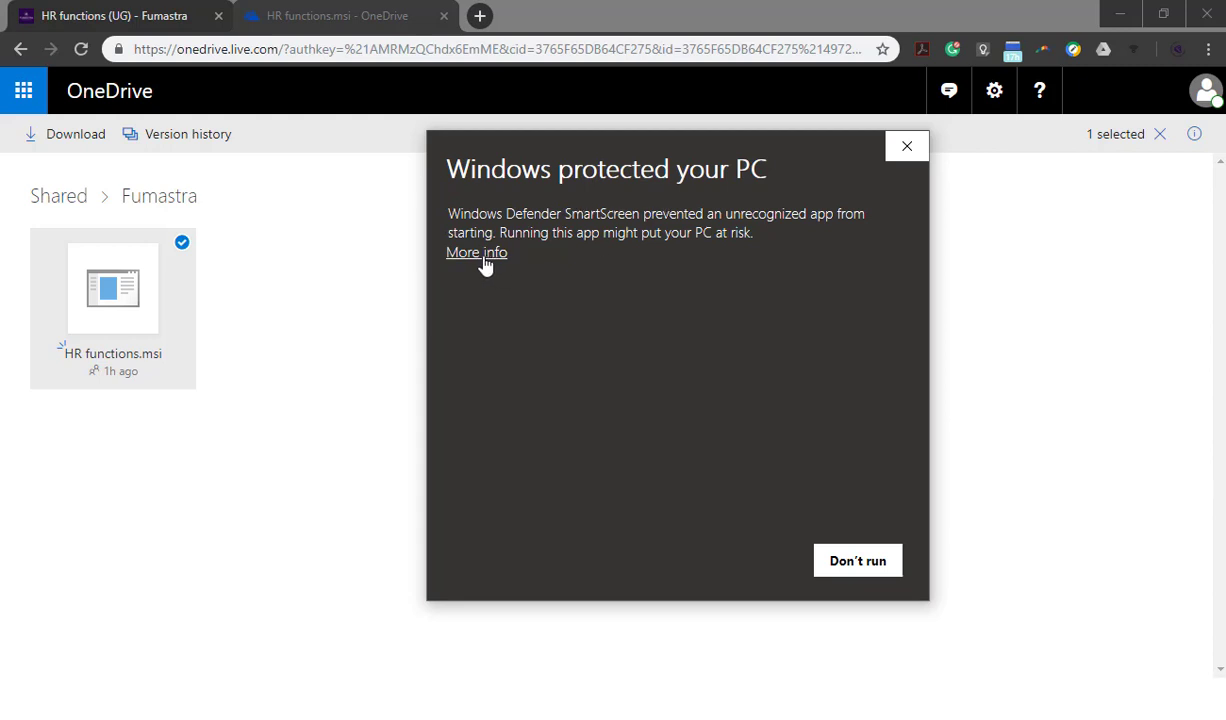
pyautogui.click(483, 256)
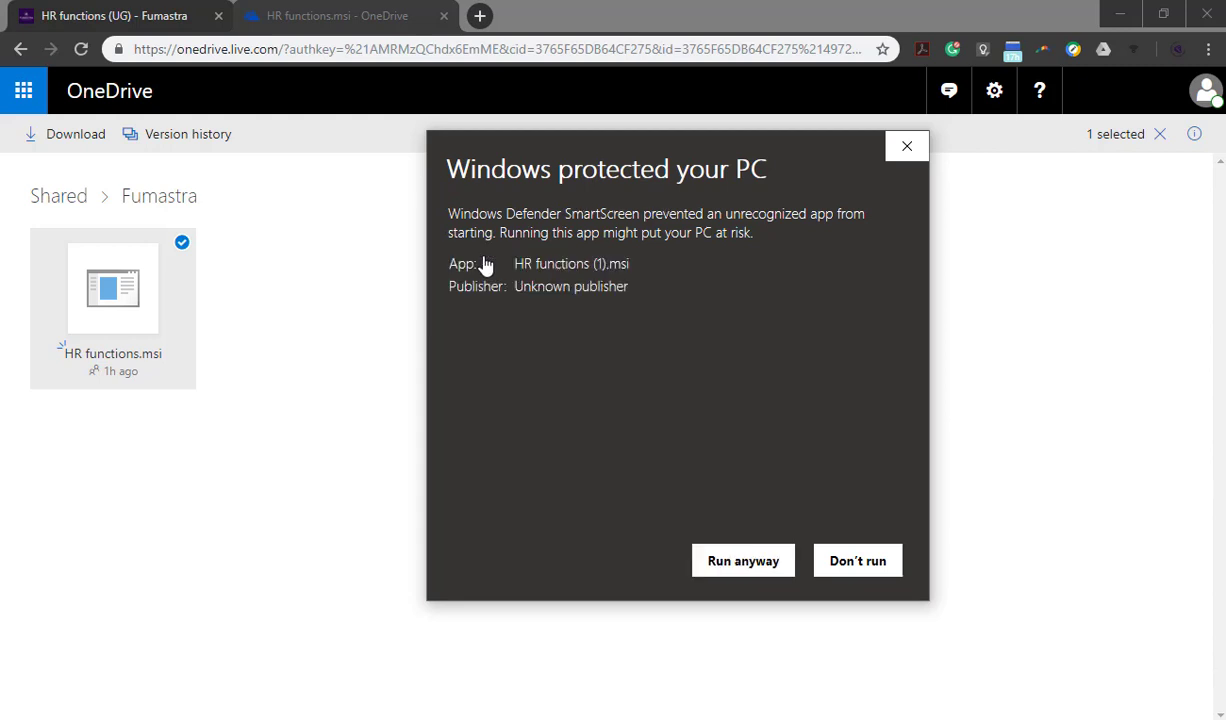
pyautogui.click(746, 566)
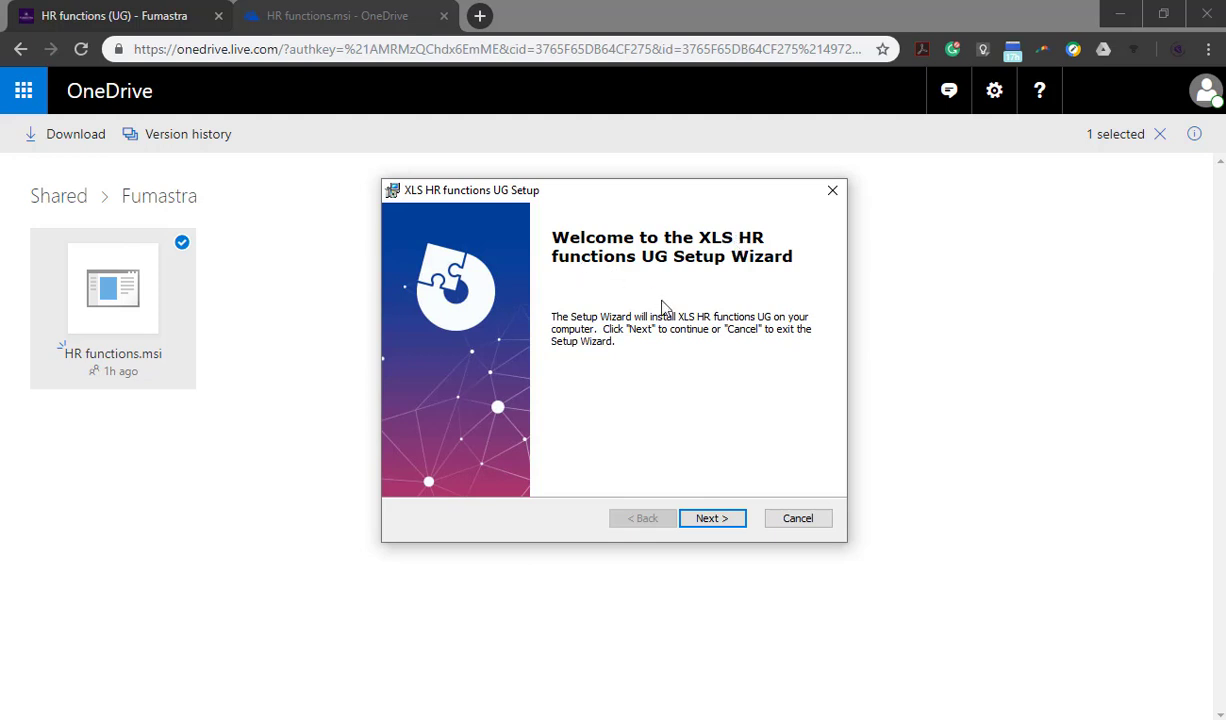
# Install XLS HR functions UG in the default AddIns folder, allowing it to make changes, and finish the setup wizard
pyautogui.click(725, 521)
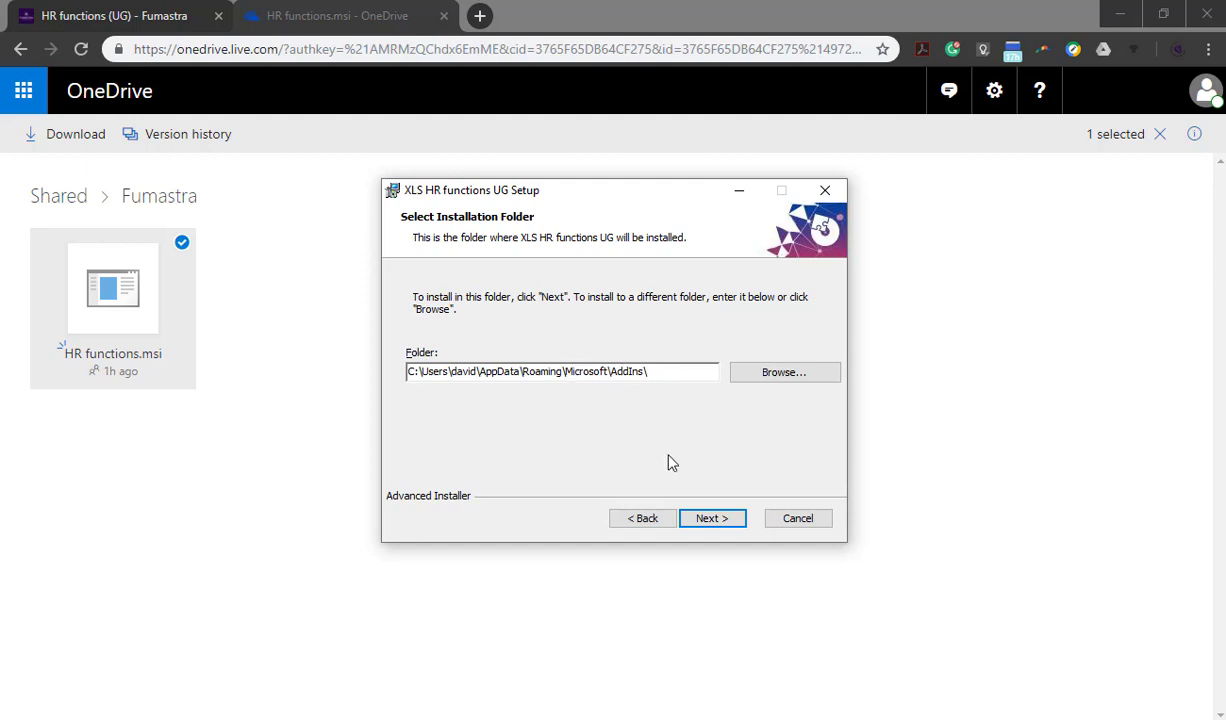
pyautogui.click(714, 519)
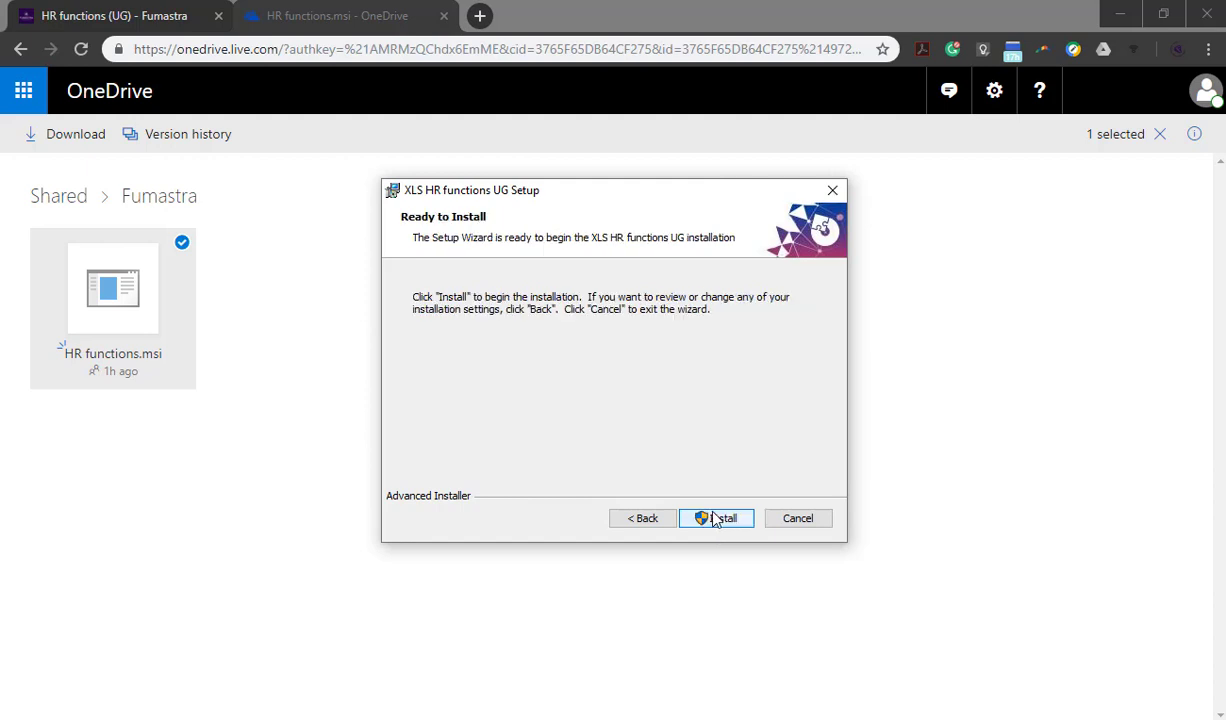
pyautogui.click(716, 519)
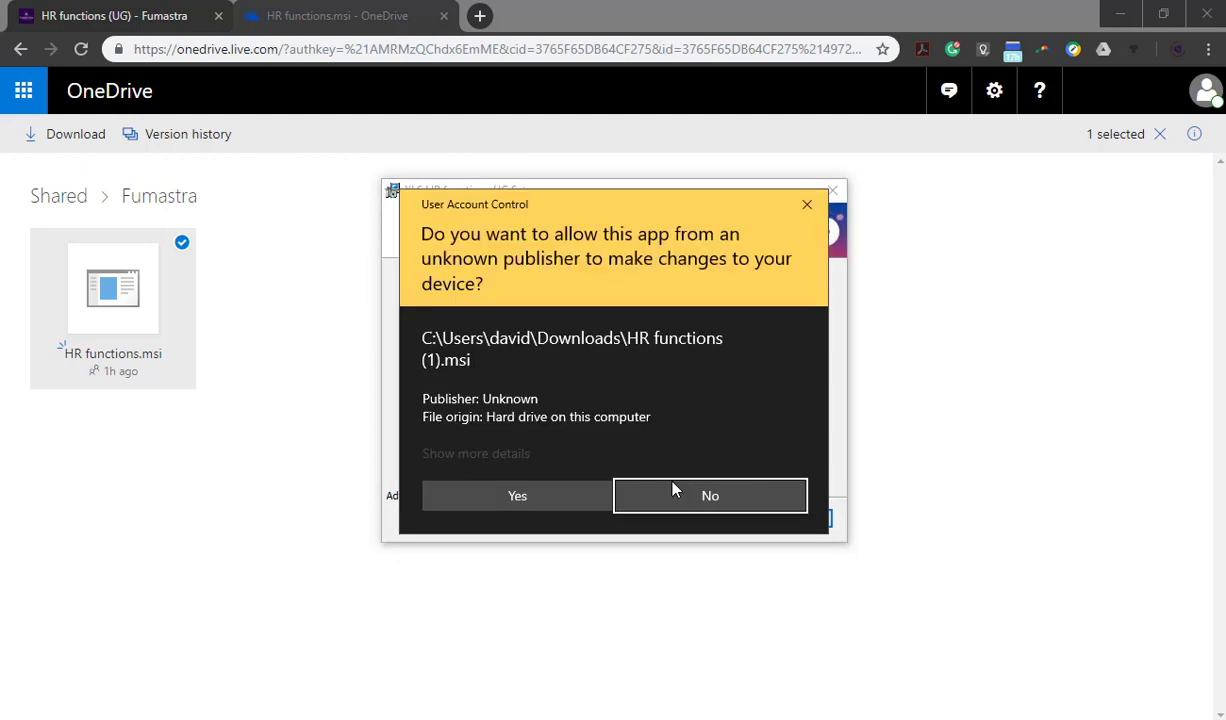
pyautogui.click(538, 493)
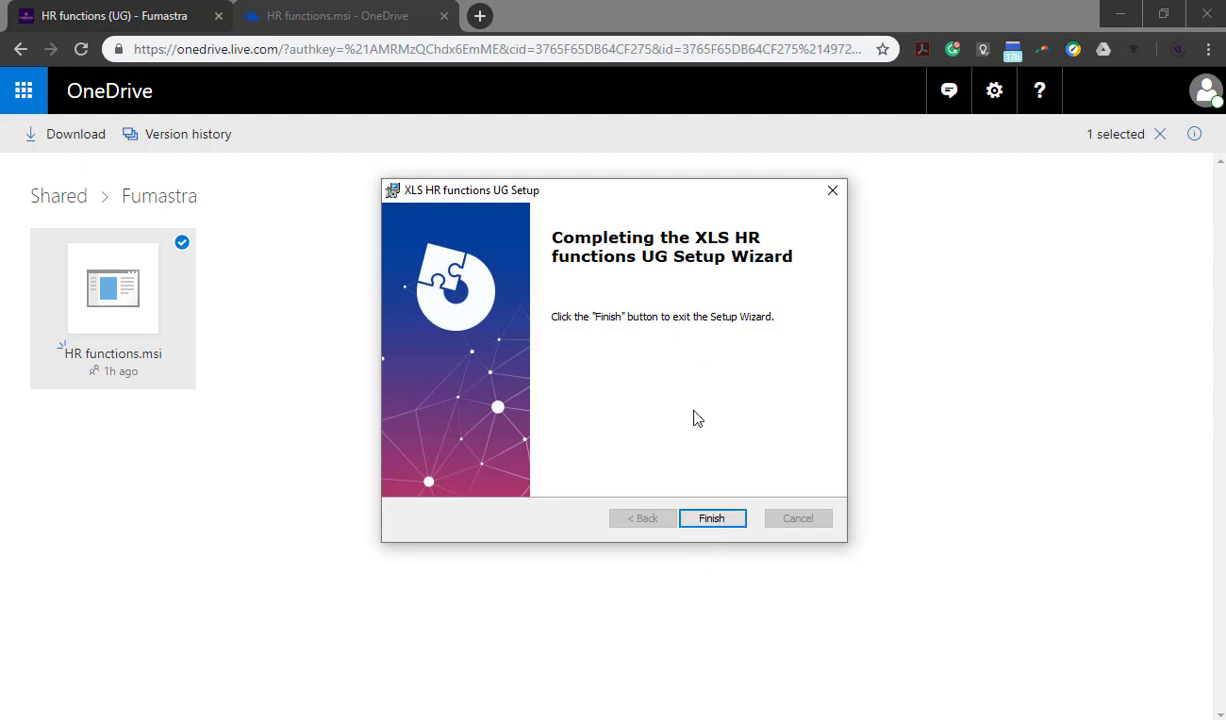
pyautogui.click(710, 519)
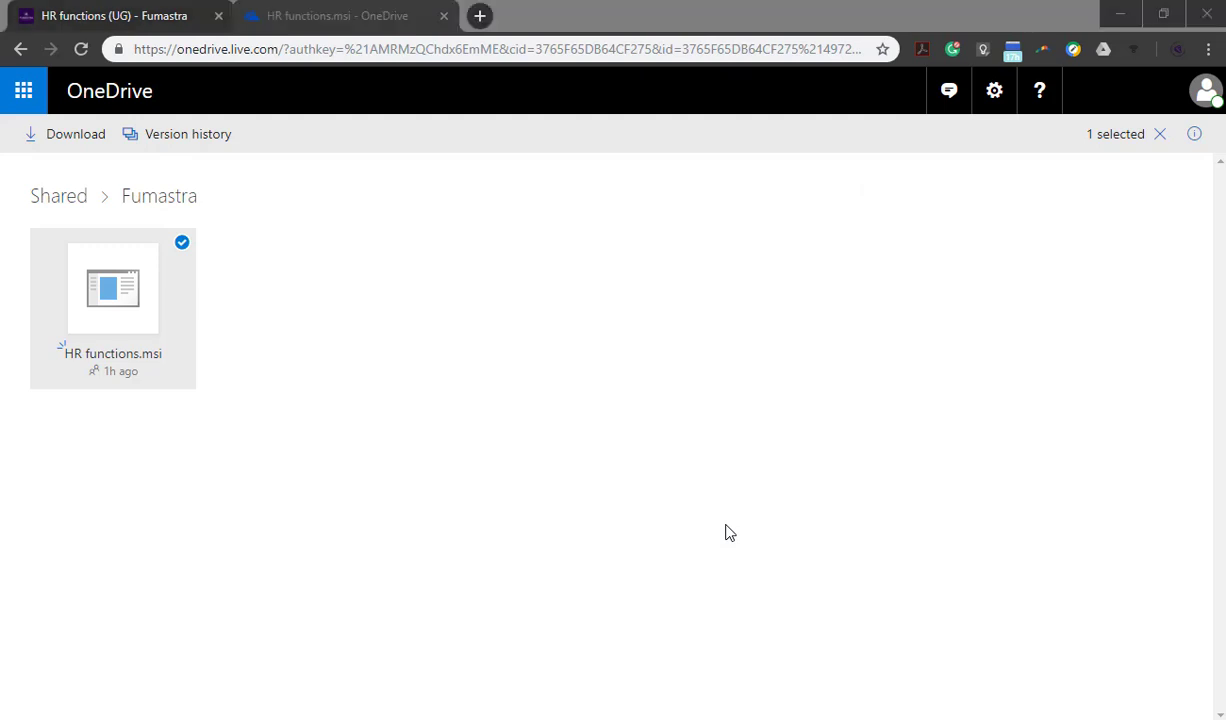
# Start Excel and create a blank workbook
pyautogui.press('super')
pyautogui.write('excel')
pyautogui.press('Return')
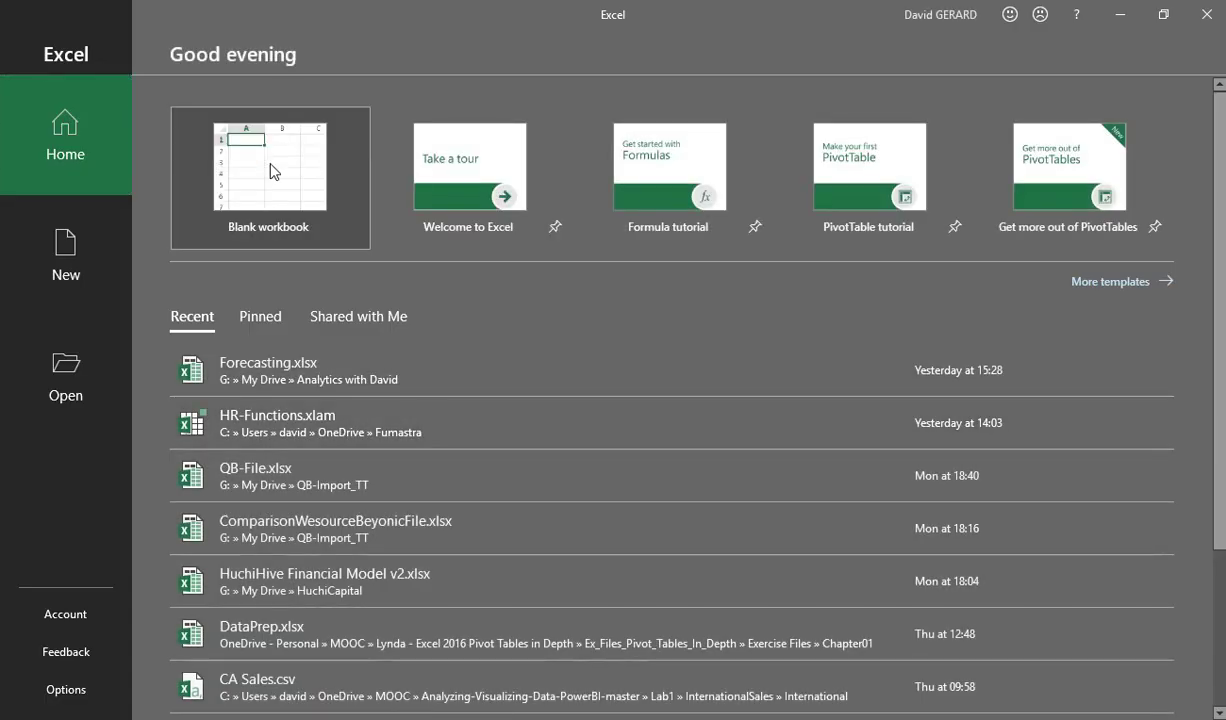
pyautogui.click(265, 168)
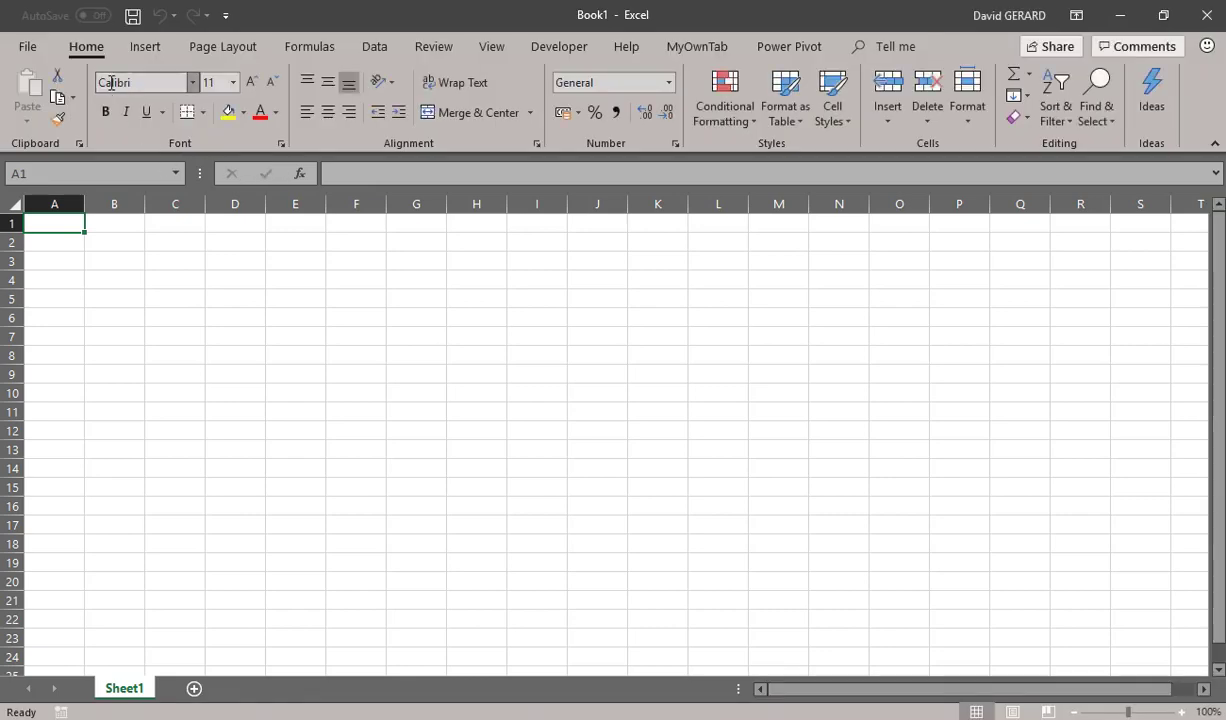
# Enable the Excel-DNA IntelliSense Host and HR Functions add-ins in the Excel add-ins manager
pyautogui.click(27, 48)
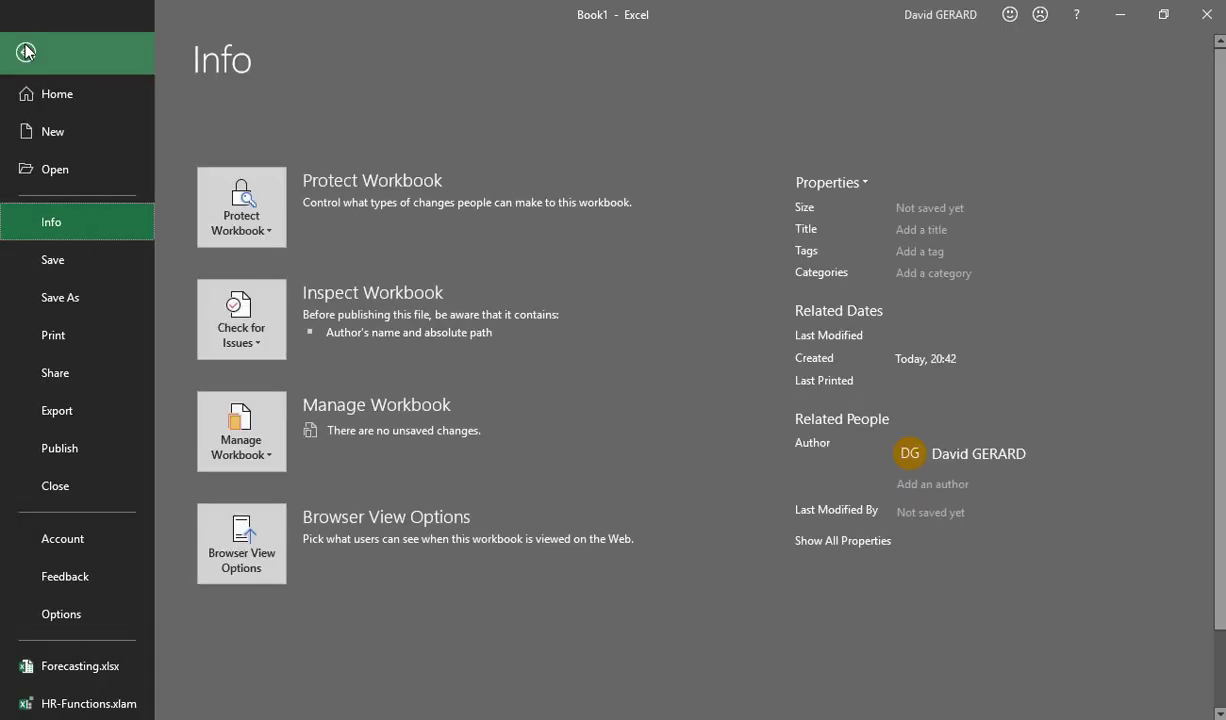
pyautogui.click(83, 626)
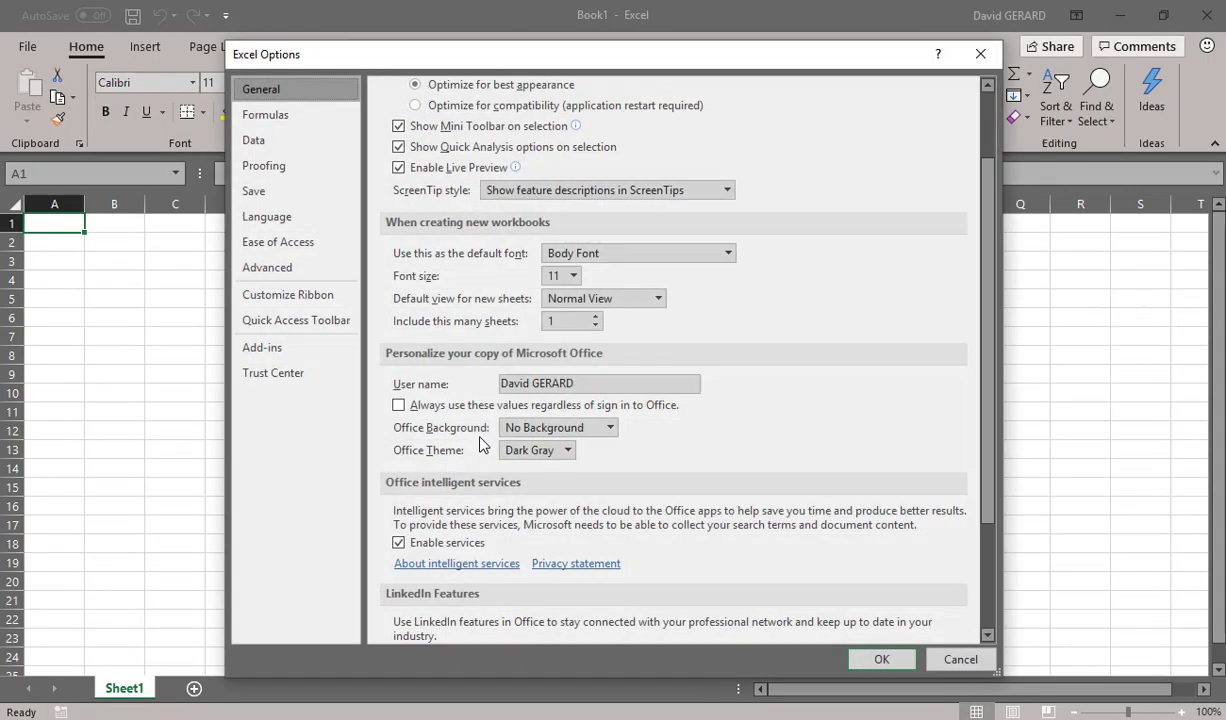
pyautogui.click(270, 349)
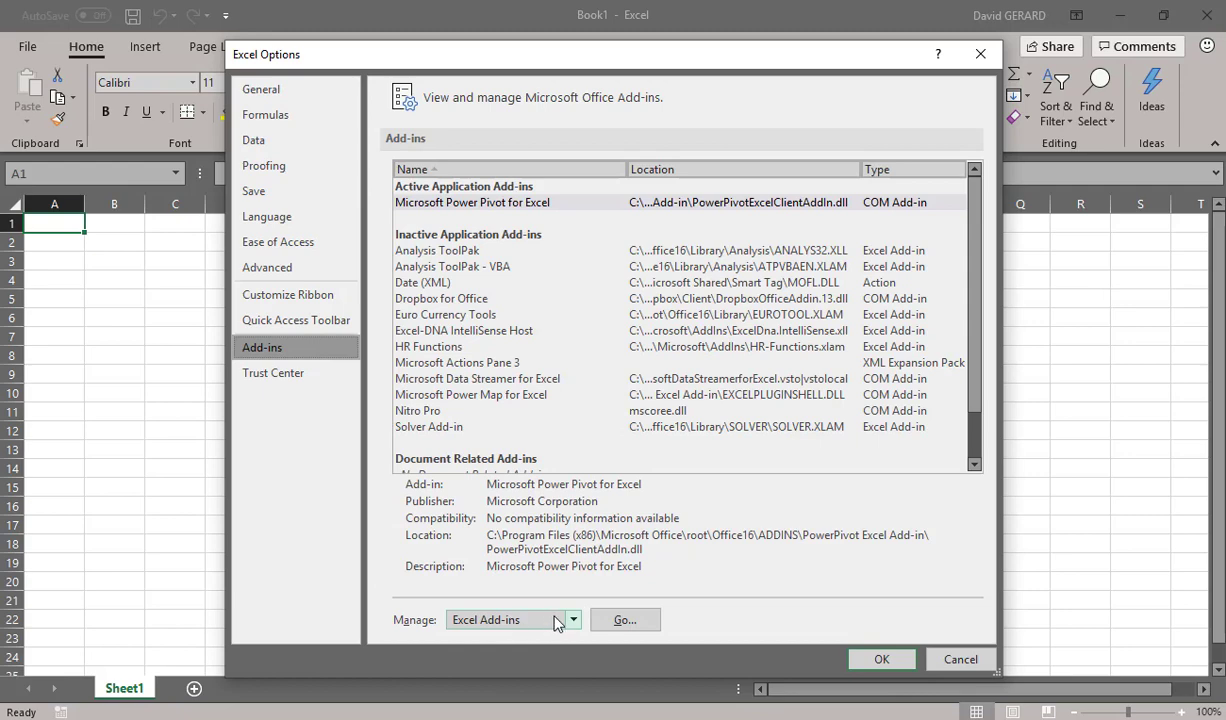
pyautogui.click(648, 621)
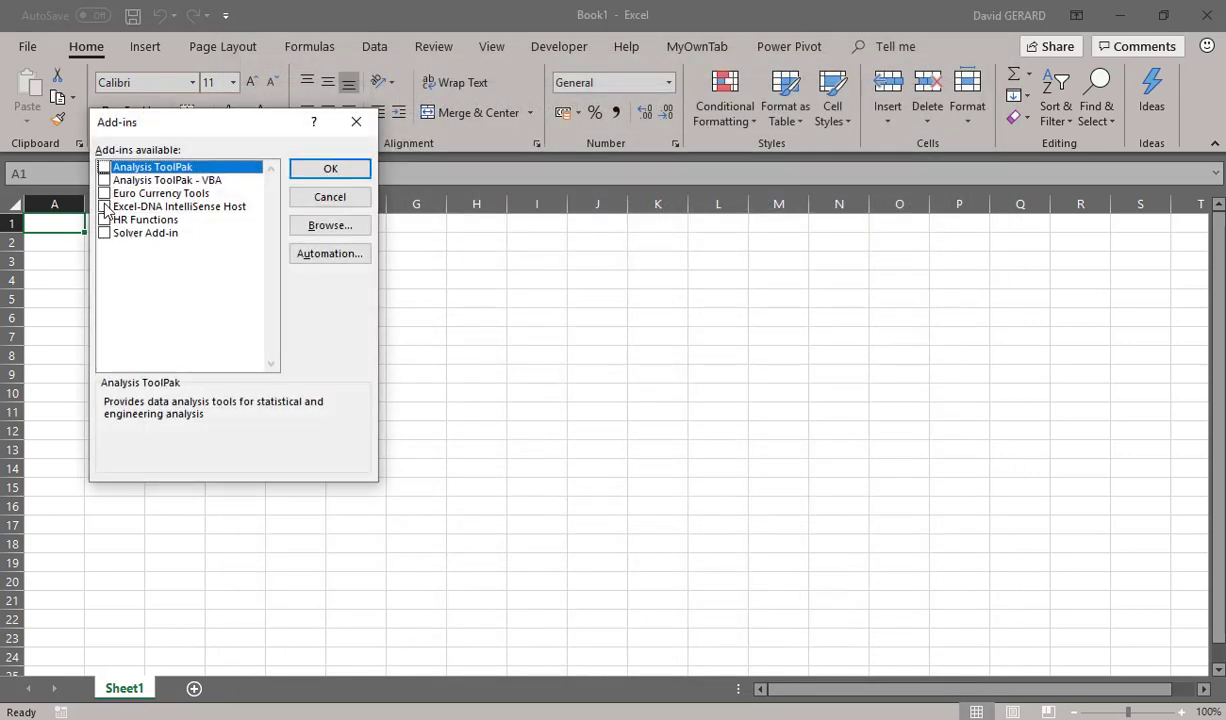
pyautogui.click(104, 207)
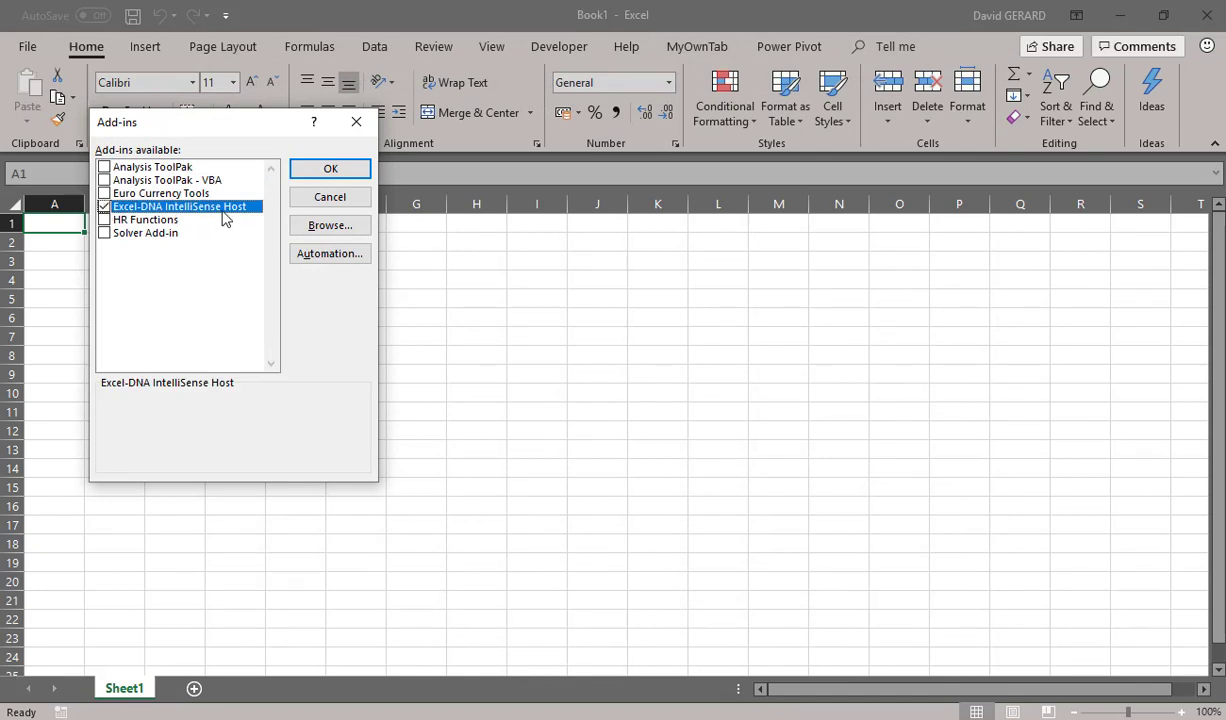
pyautogui.click(104, 220)
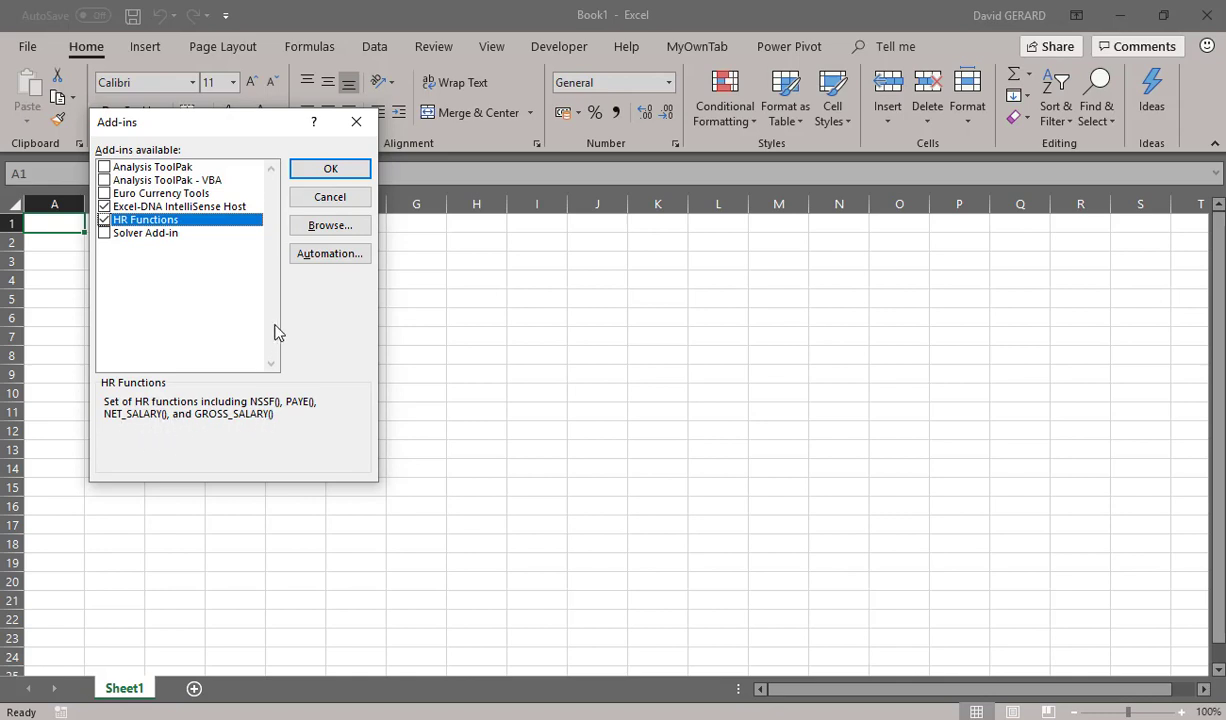
pyautogui.click(225, 205)
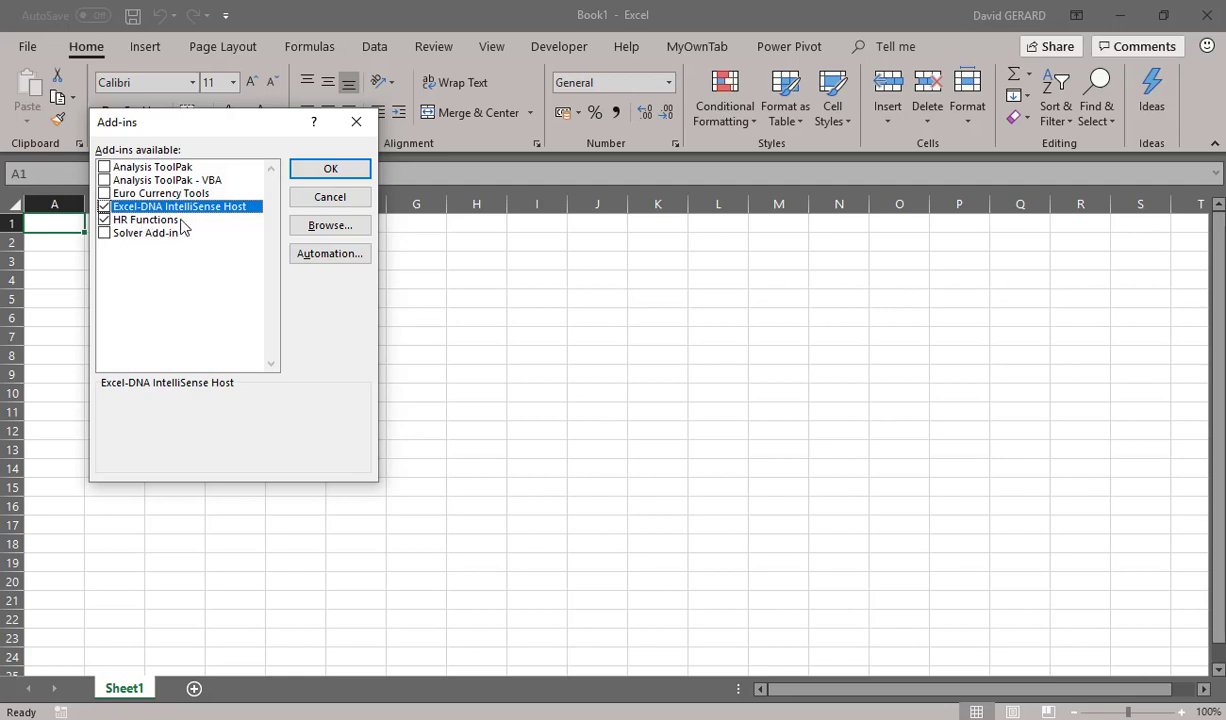
pyautogui.click(337, 174)
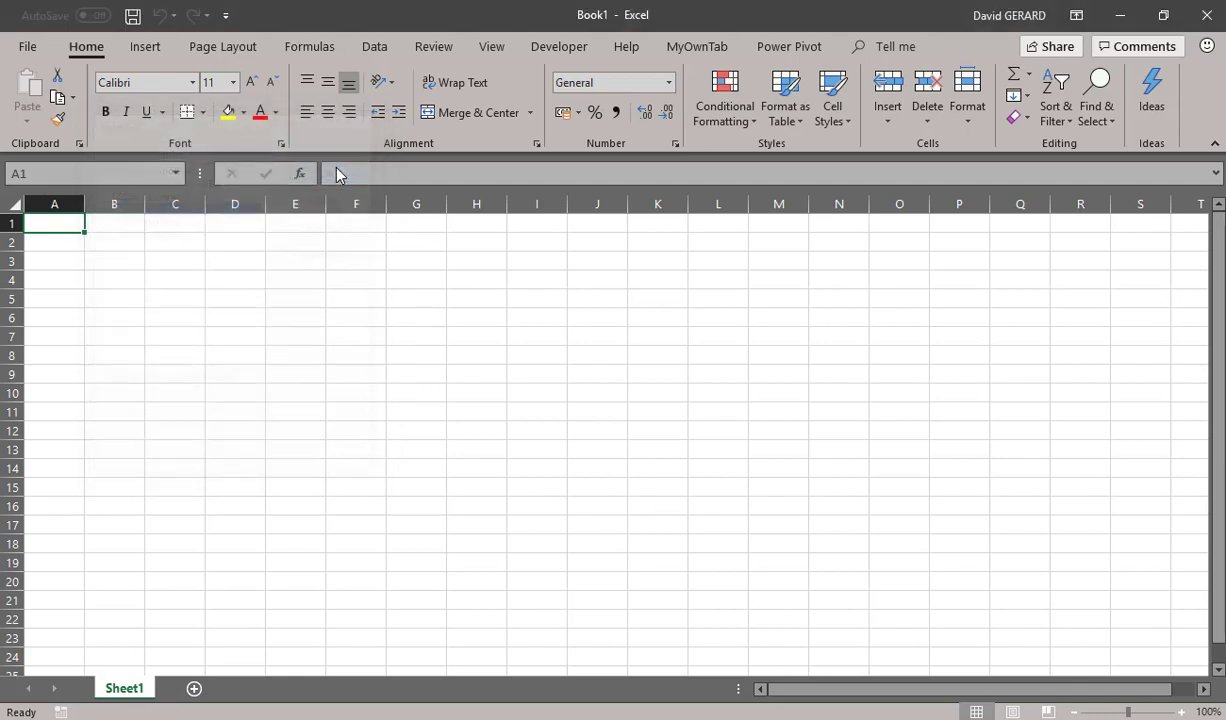
# Look up the PAYE function's description by starting a formula in cell G6, and erase the function name
pyautogui.click(430, 319)
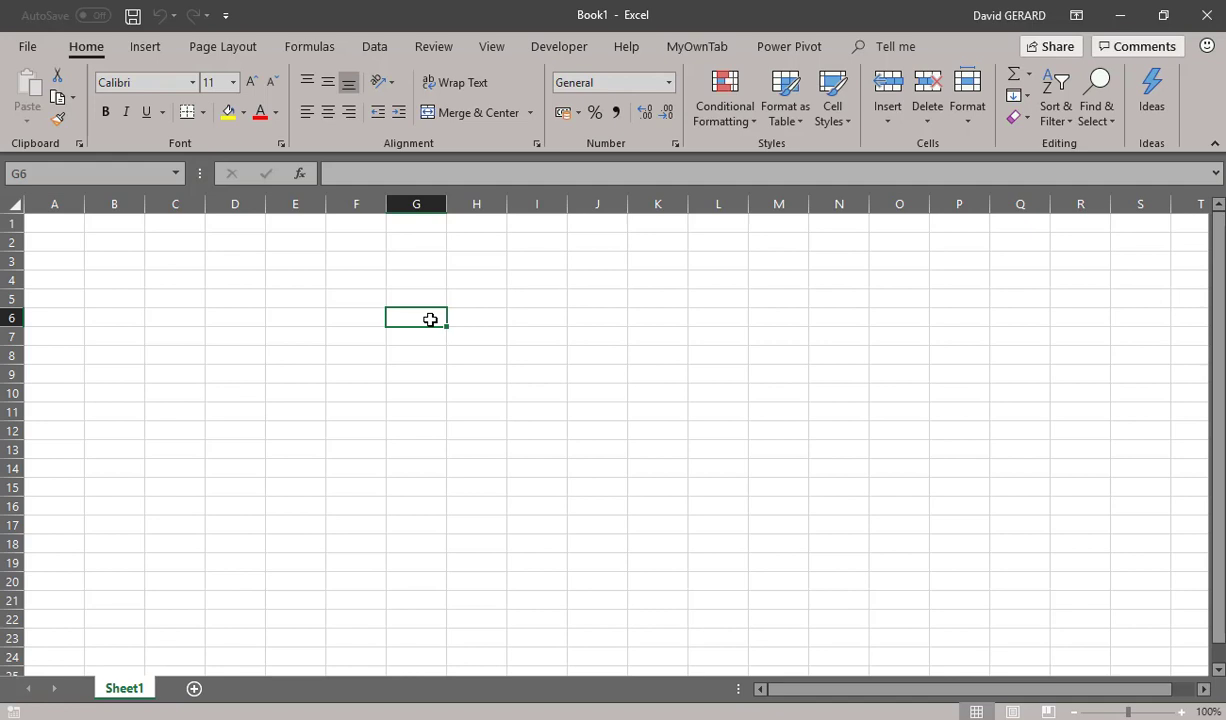
pyautogui.write('=')
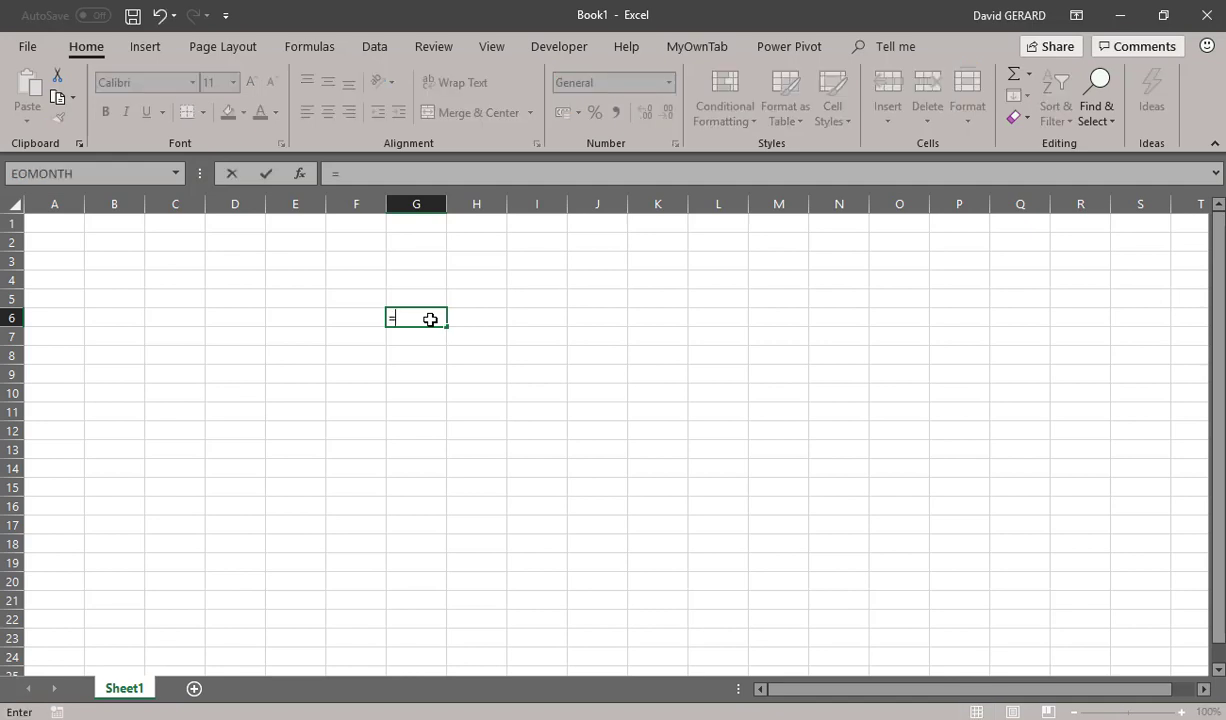
pyautogui.write('pay')
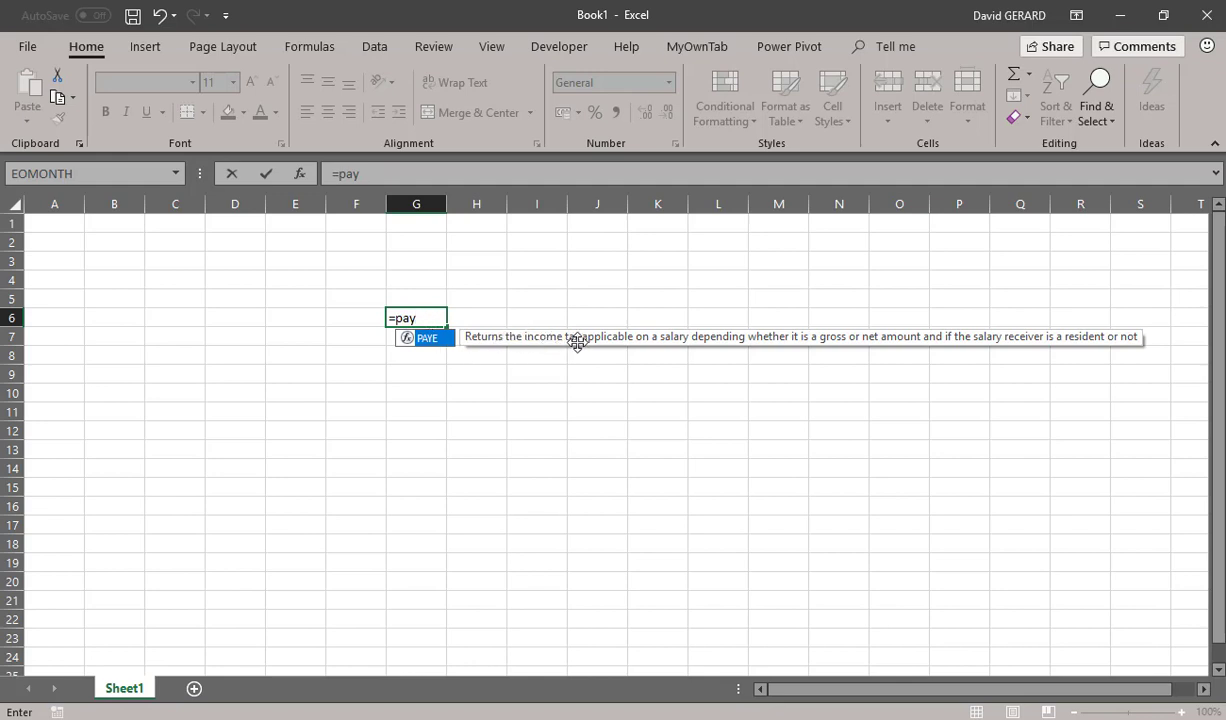
pyautogui.moveTo(577, 341); pyautogui.dragTo(369, 368)
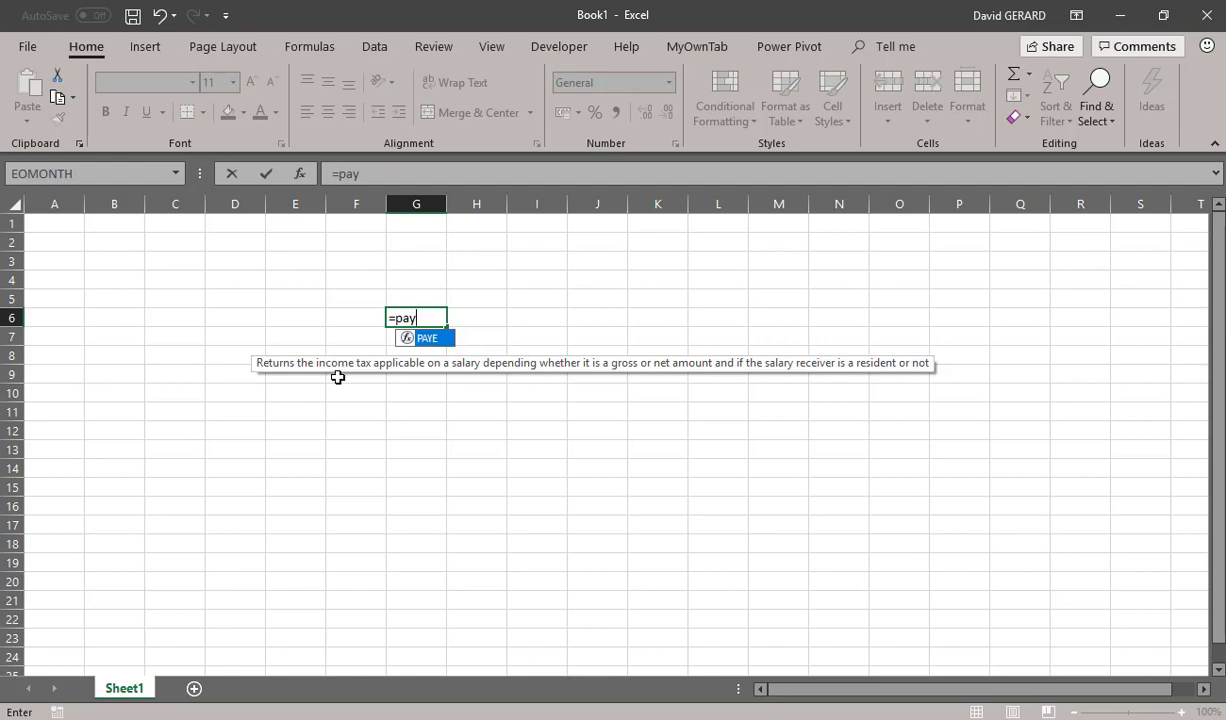
pyautogui.press('BackSpace')
pyautogui.press('BackSpace')
pyautogui.press('BackSpace')
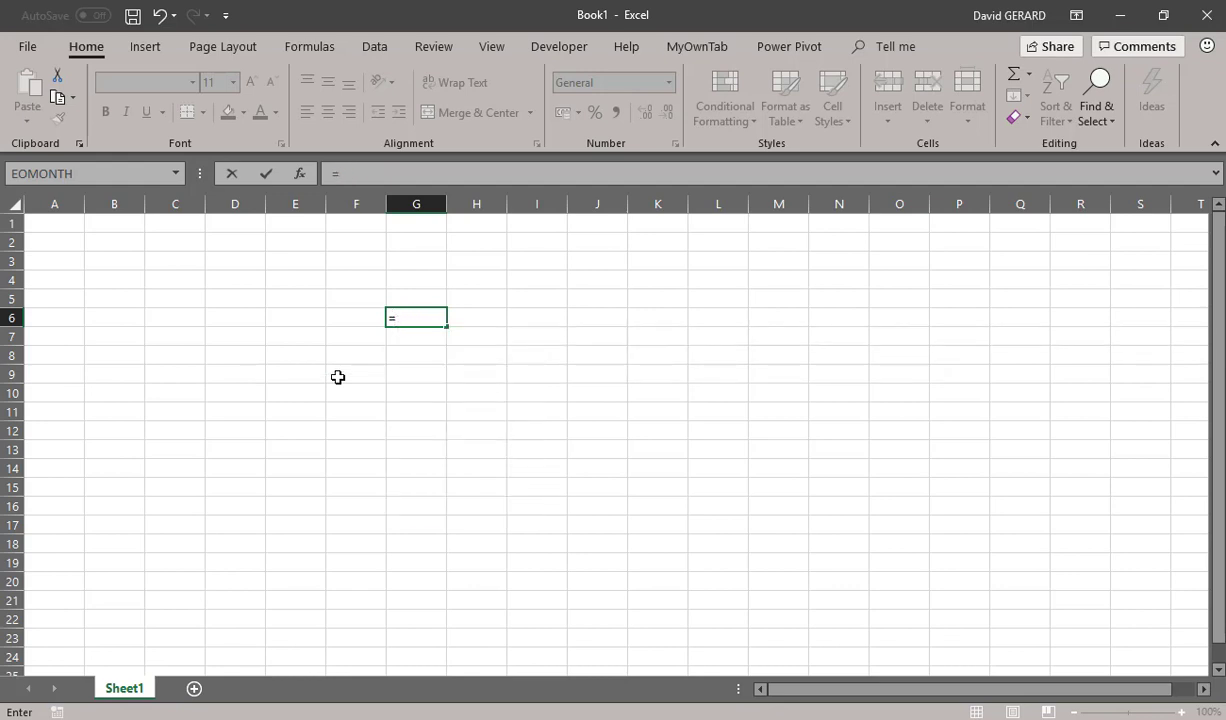
# Begin an NSSF formula in cell G6 with salary 5000000, salary type "net" and period "monthly"
pyautogui.write('nssf')
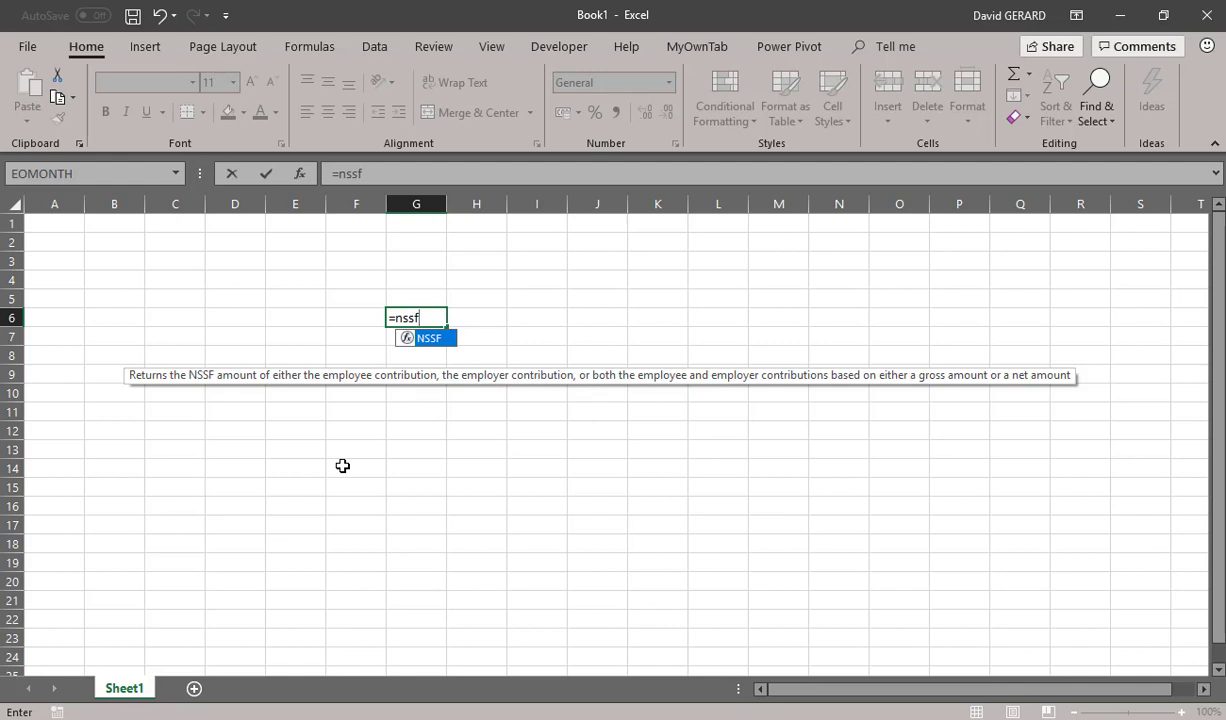
pyautogui.press('Tab')
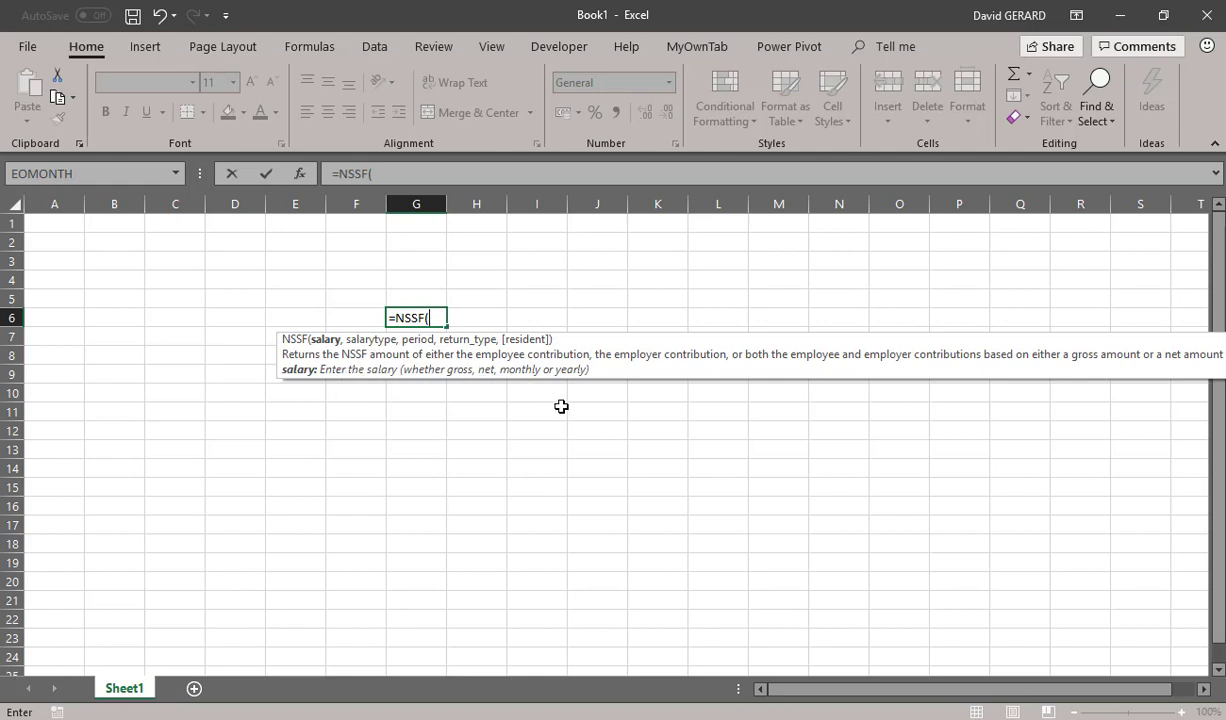
pyautogui.write('5000000,')
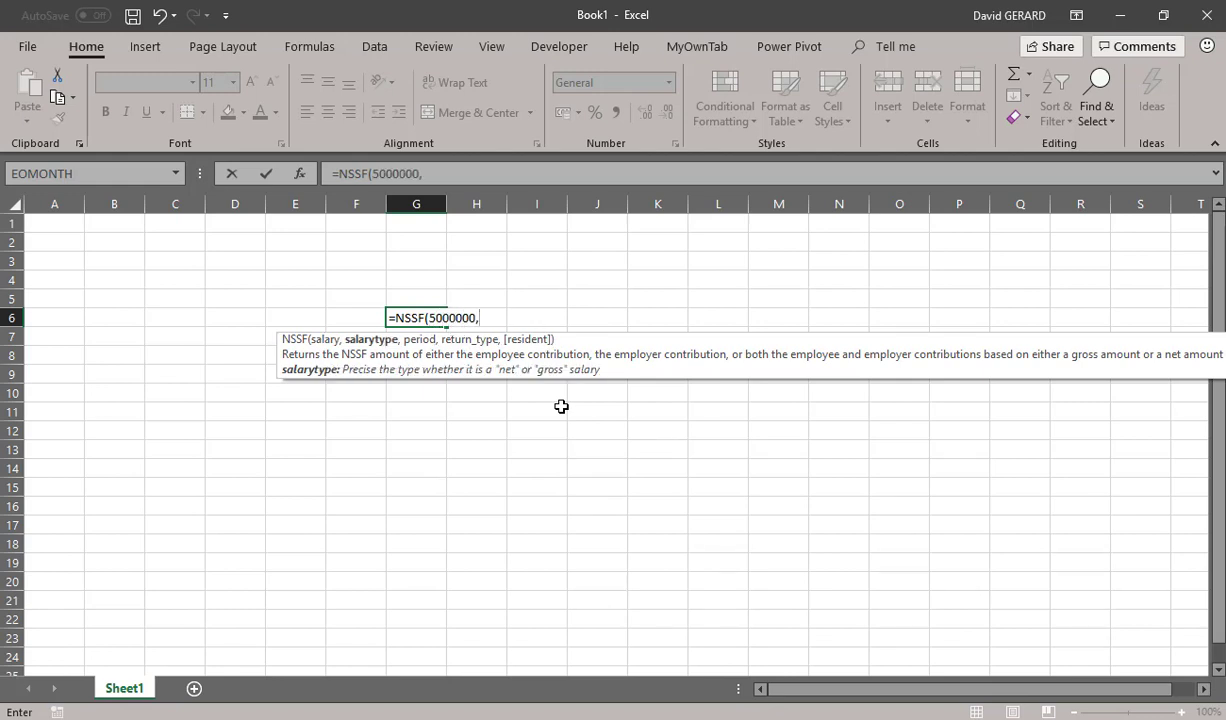
pyautogui.write('"net",')
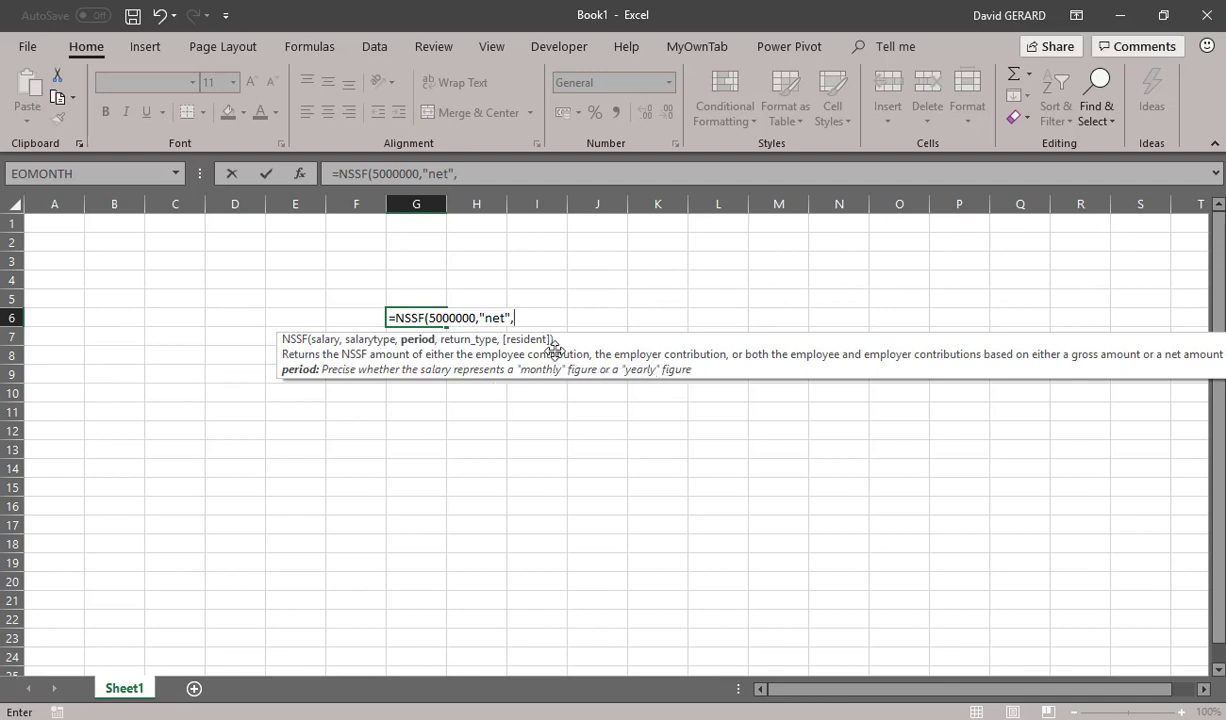
pyautogui.write('"monthly"')
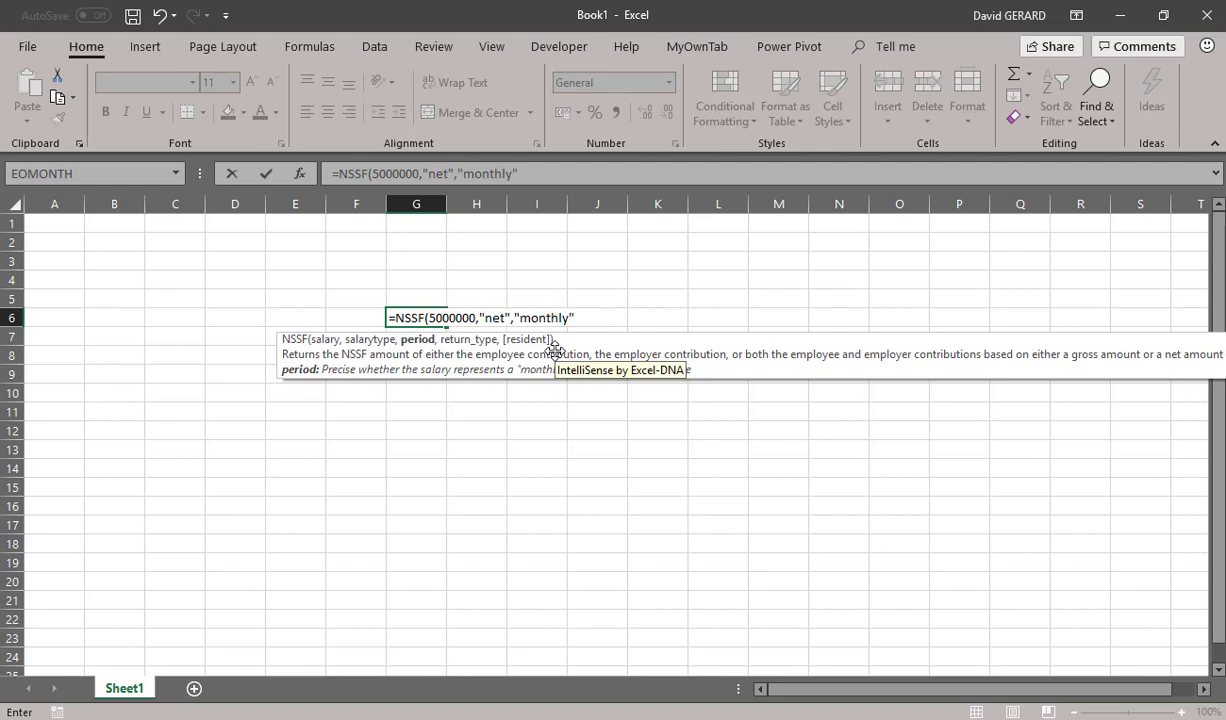
pyautogui.write(',')
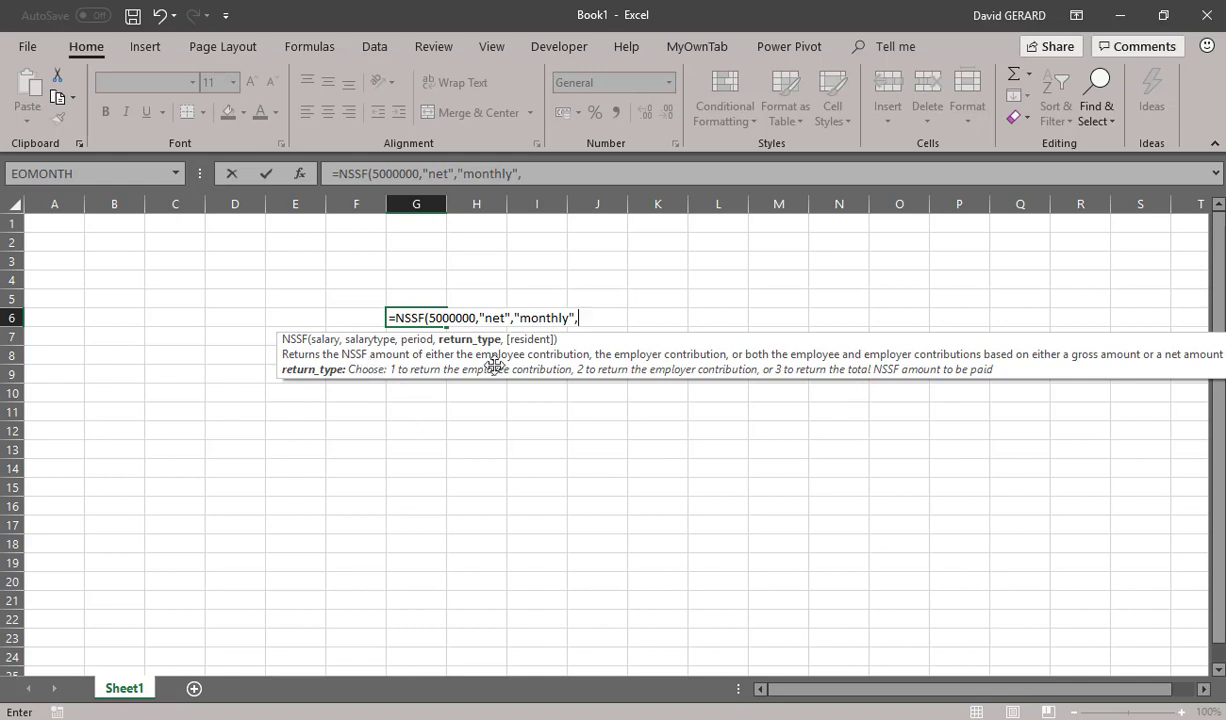
# Complete the NSSF formula in G6 with return type 1, omitting the resident argument, and apply comma style to the cell
pyautogui.write('1')
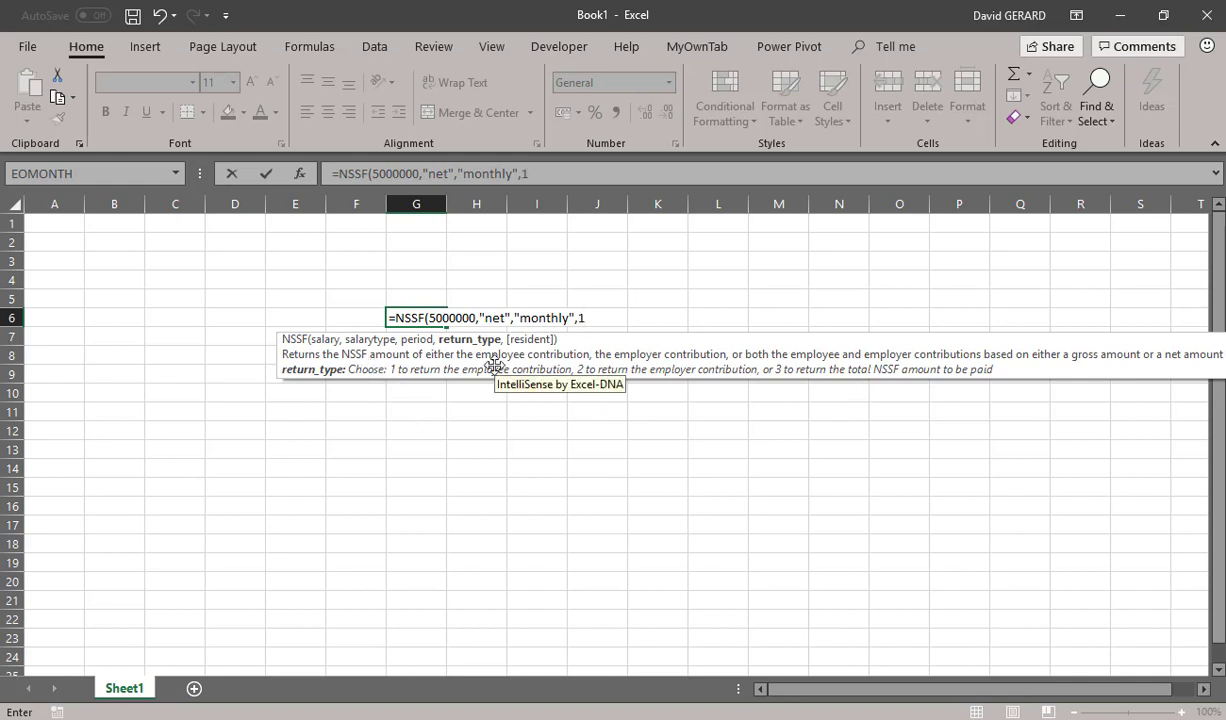
pyautogui.write(')')
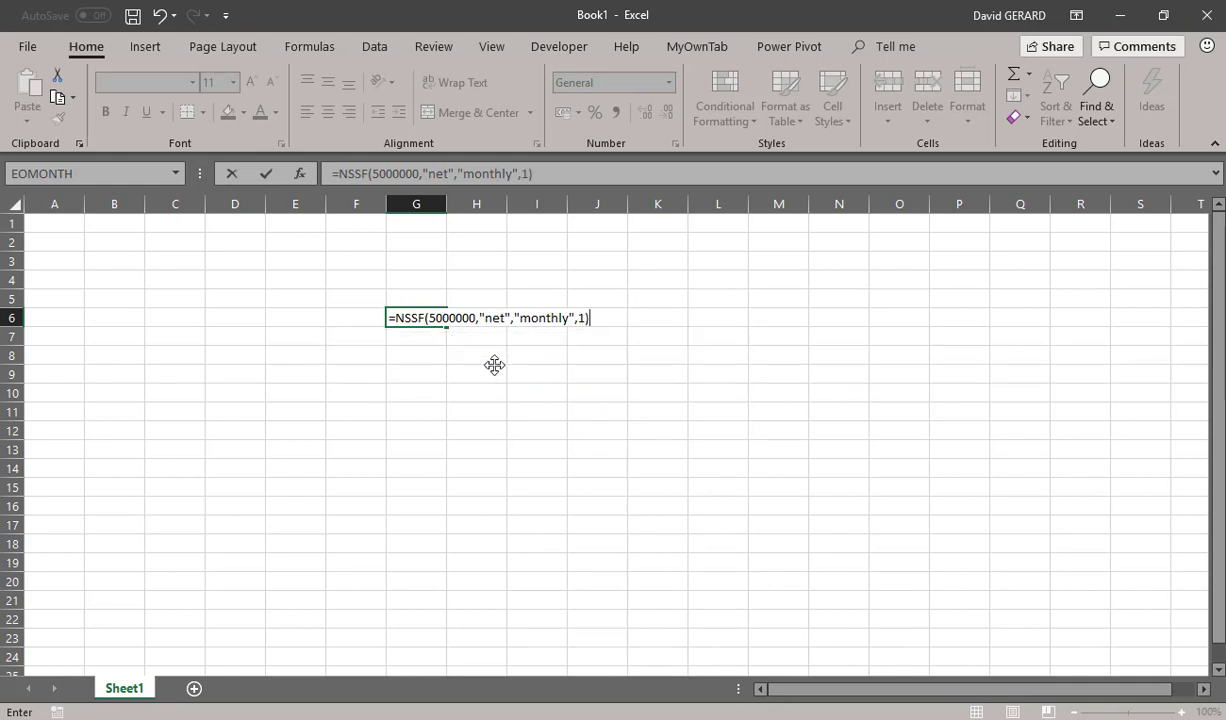
pyautogui.press('BackSpace')
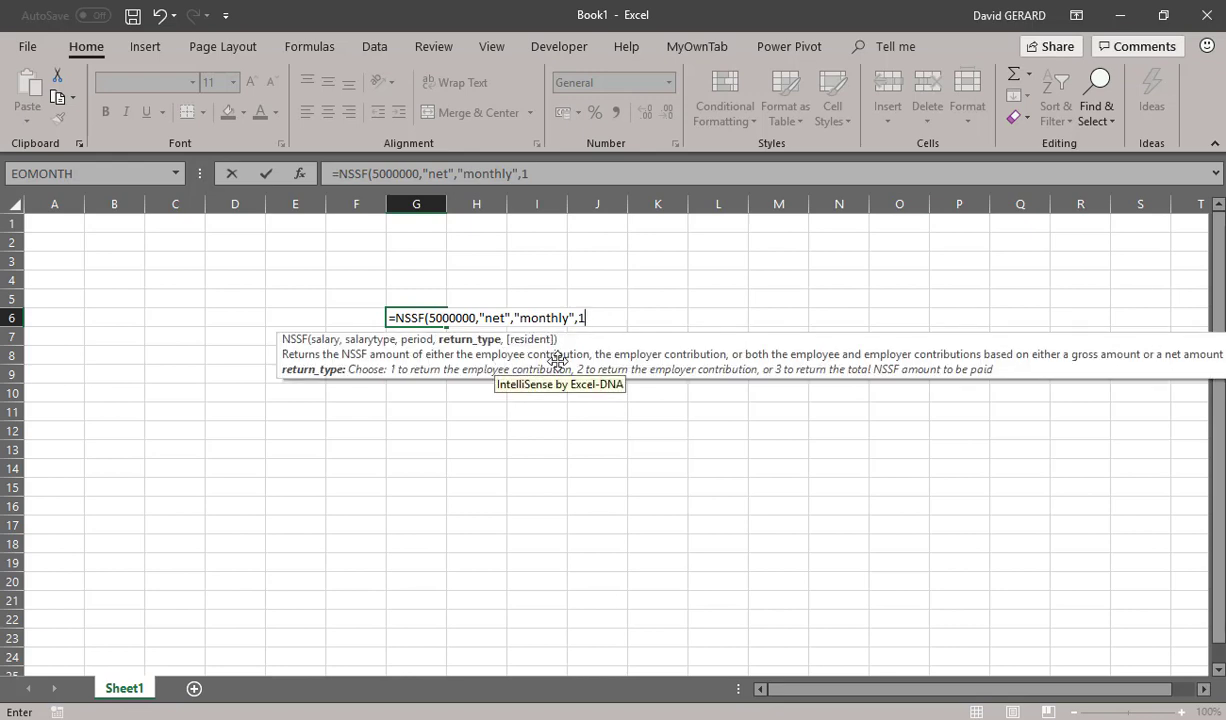
pyautogui.write(',')
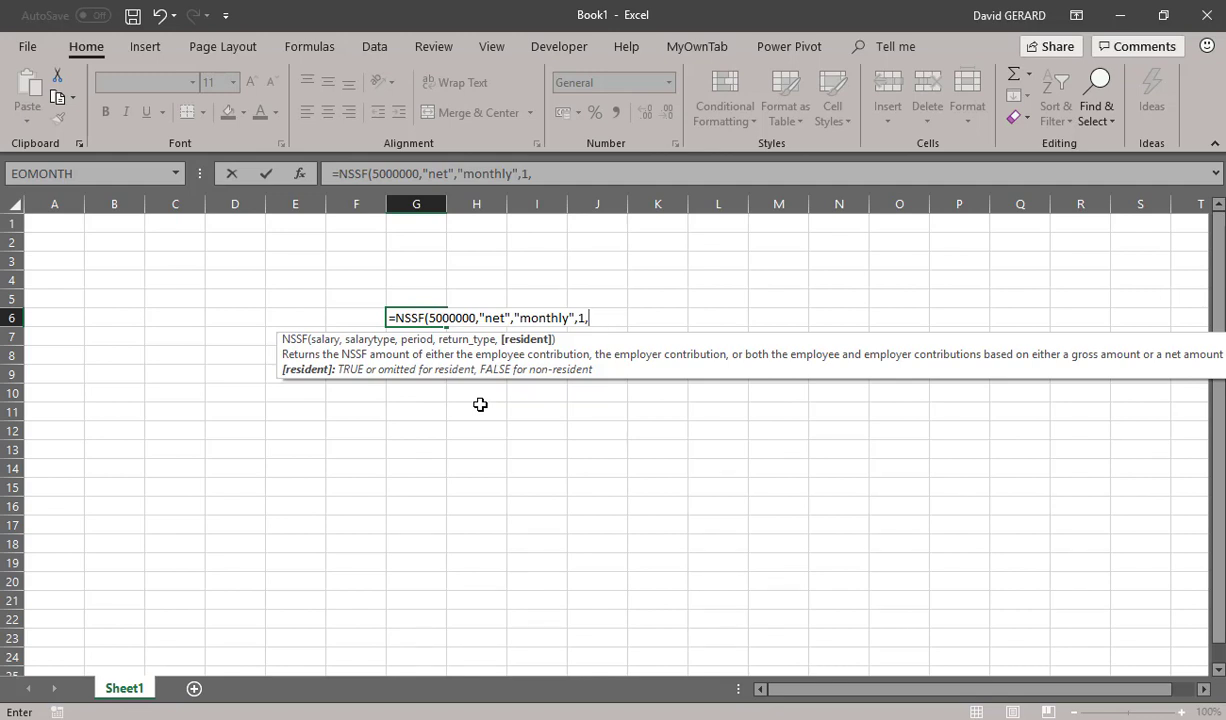
pyautogui.press('BackSpace')
pyautogui.write(')')
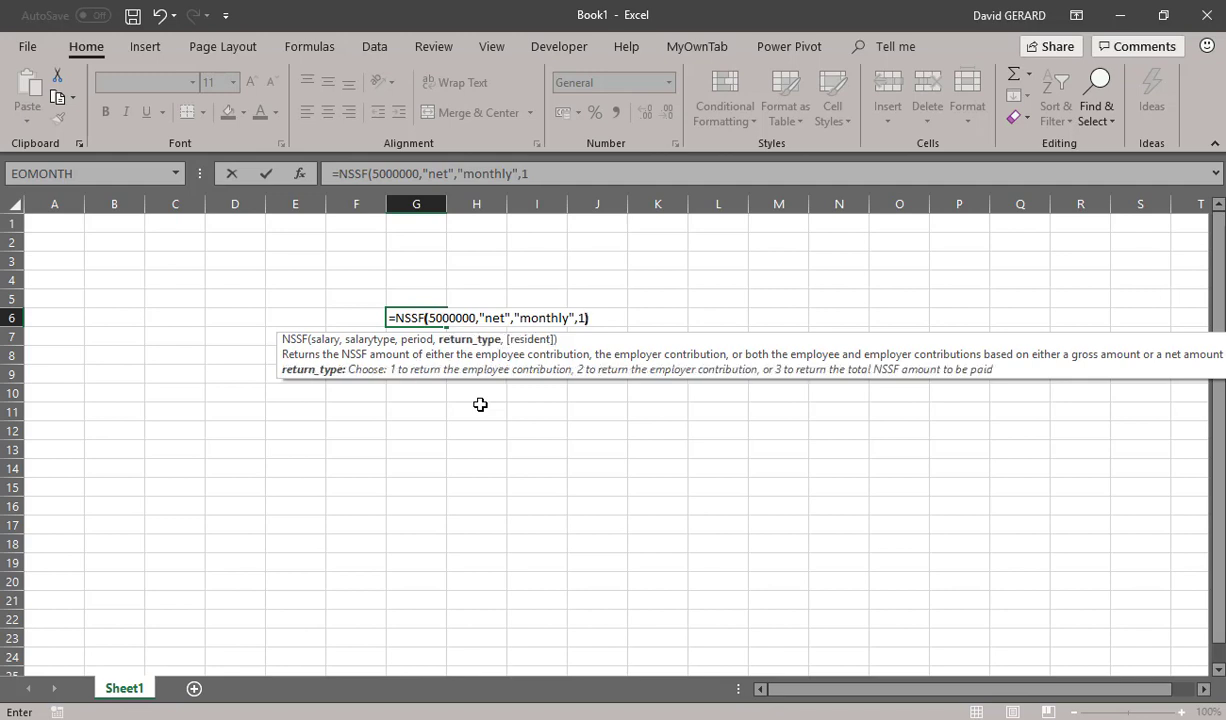
pyautogui.press('Return')
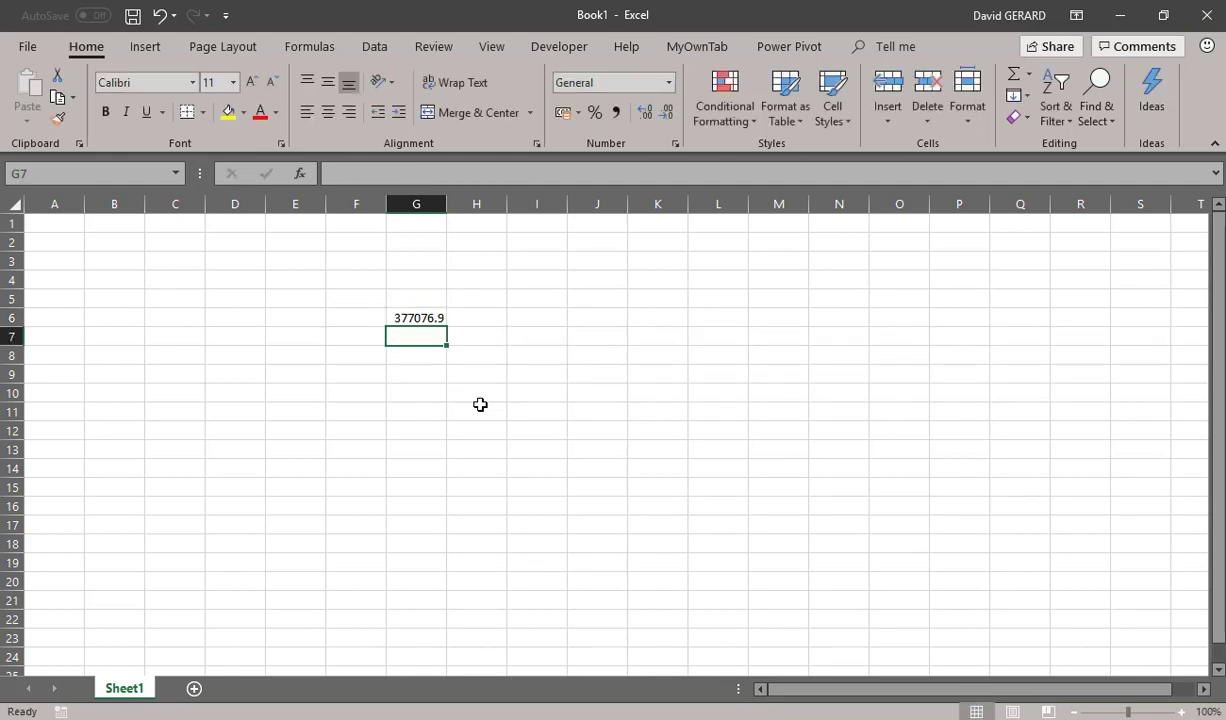
pyautogui.click(429, 318)
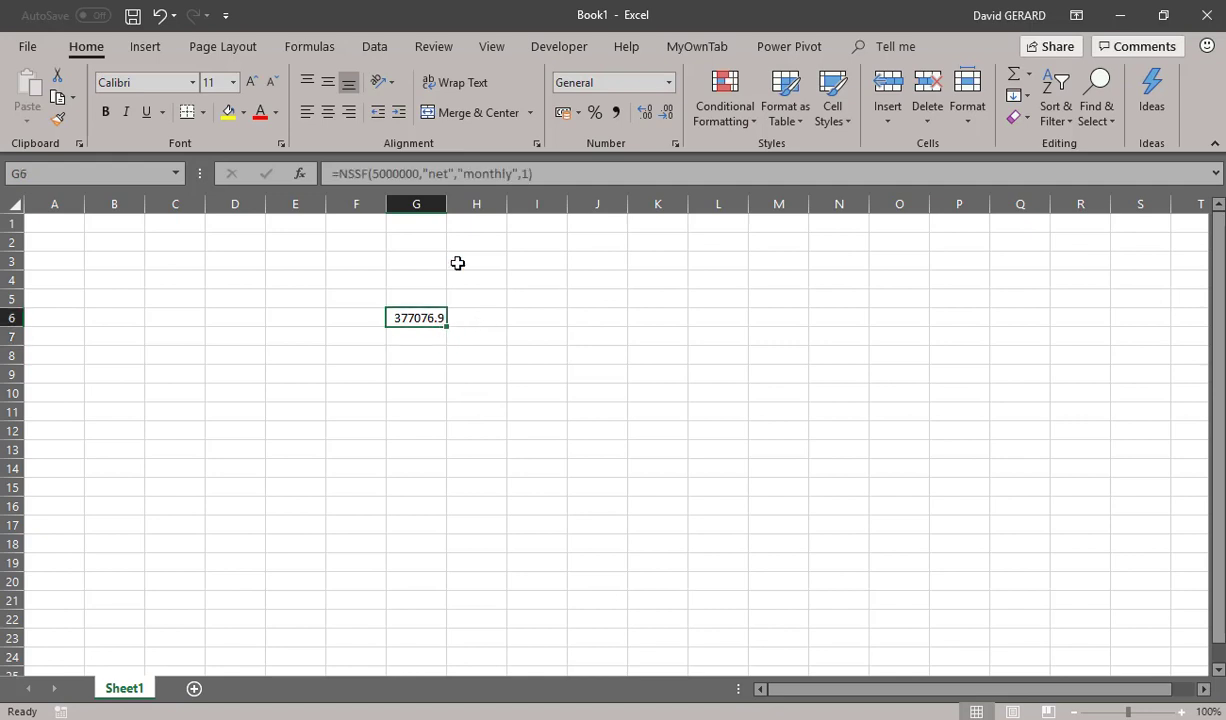
pyautogui.click(616, 111)
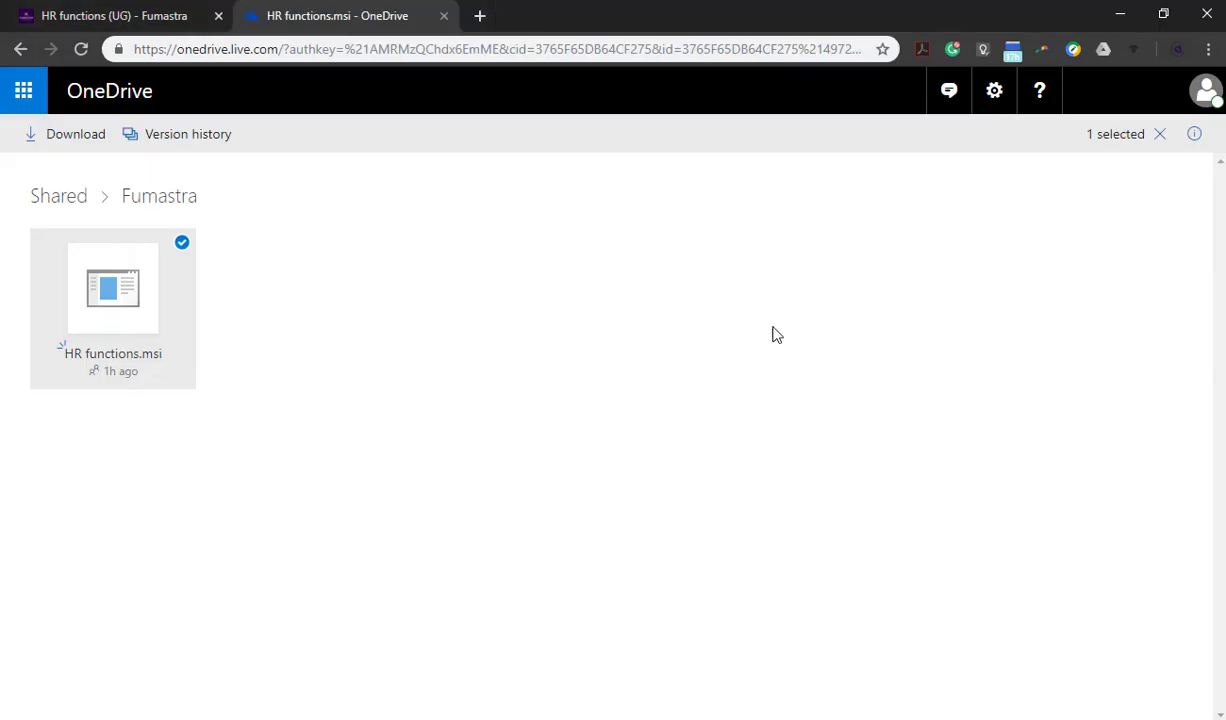
# Switch to Chrome and review the NSSF function's syntax on the Fumastra HR functions (UG) page, and collapse that section
pyautogui.click(110, 15)
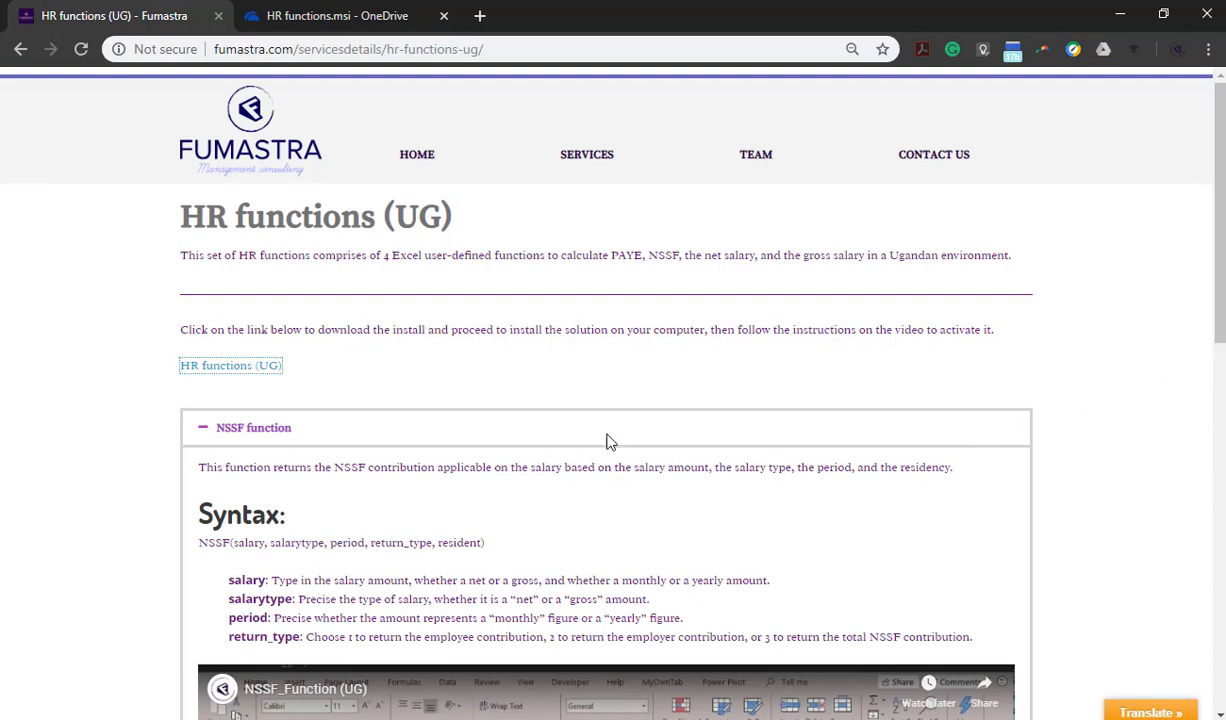
pyautogui.click(248, 430)
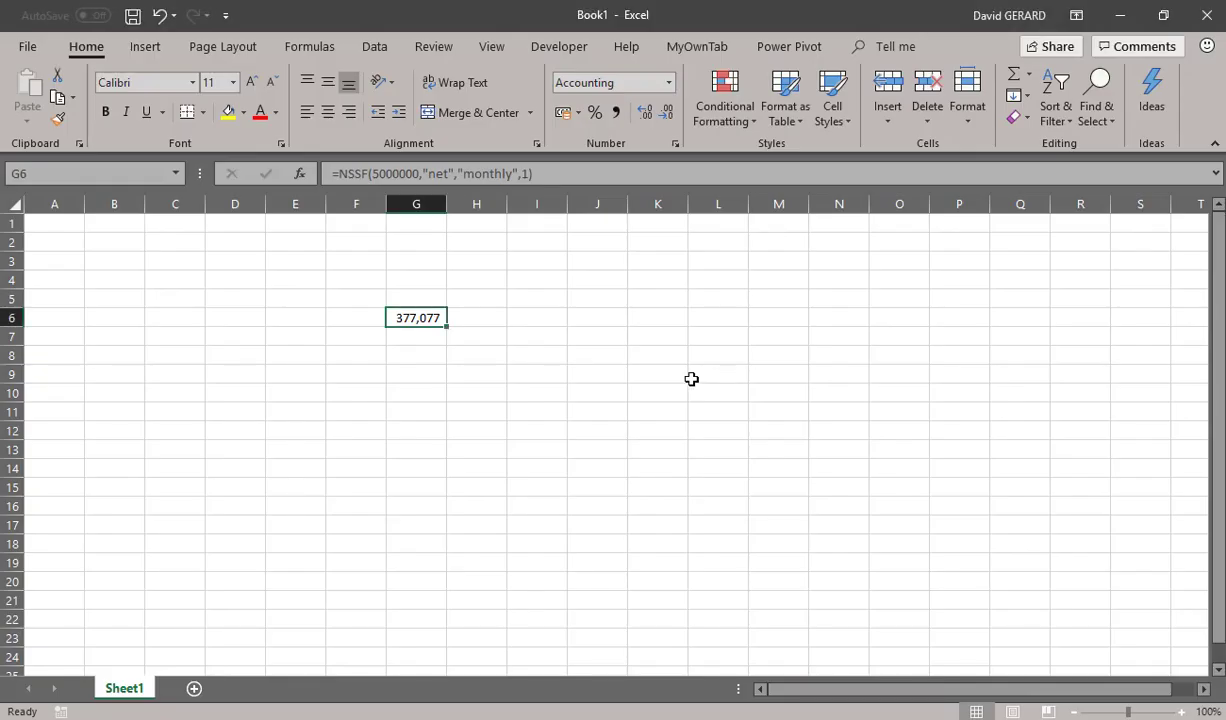
# Switch to Excel, enter =GROSS_SALARY(5000000,"monthly",TRUE) in cell I8, and apply comma style to it
pyautogui.click(565, 349)
pyautogui.write('=')
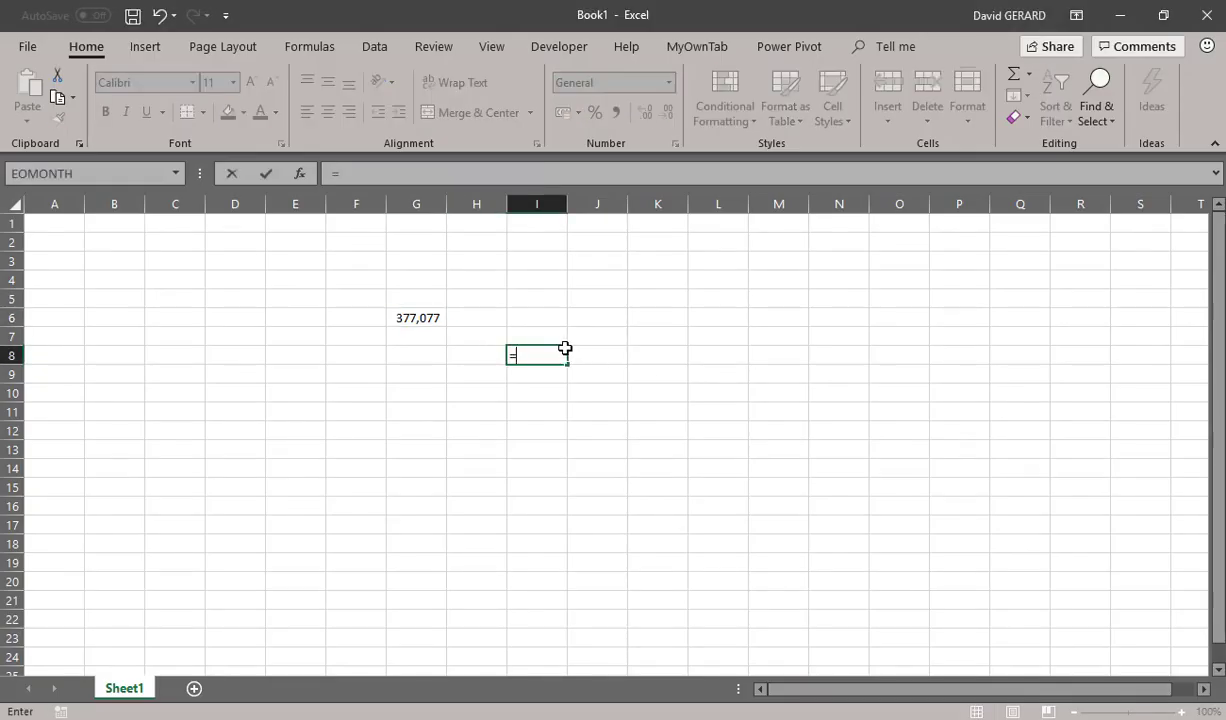
pyautogui.write('gro')
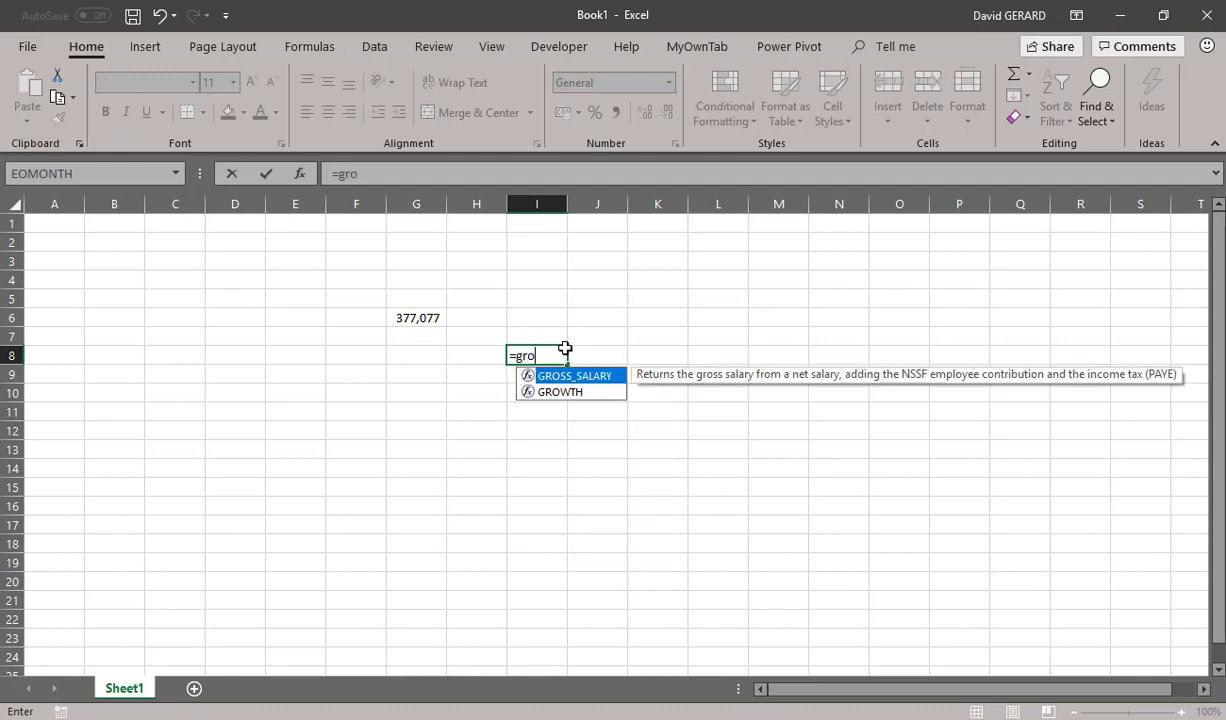
pyautogui.press('Tab')
pyautogui.write('5000000,')
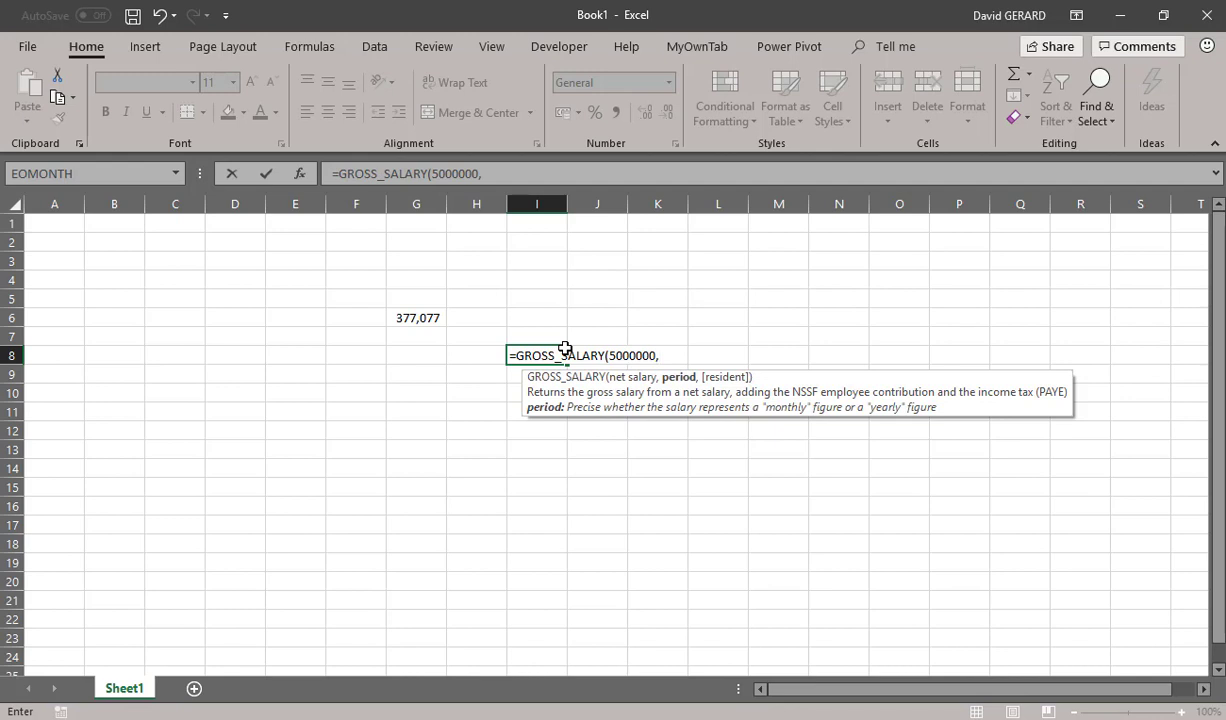
pyautogui.write('"monthly",')
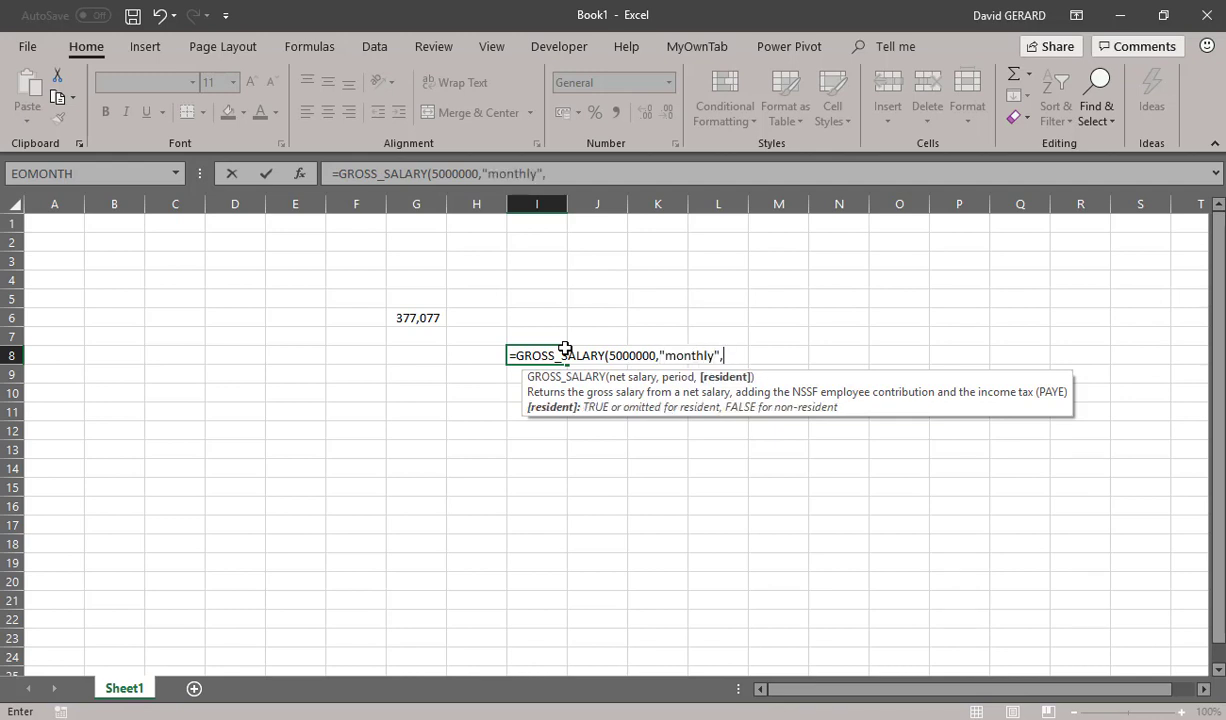
pyautogui.write('TRUE')
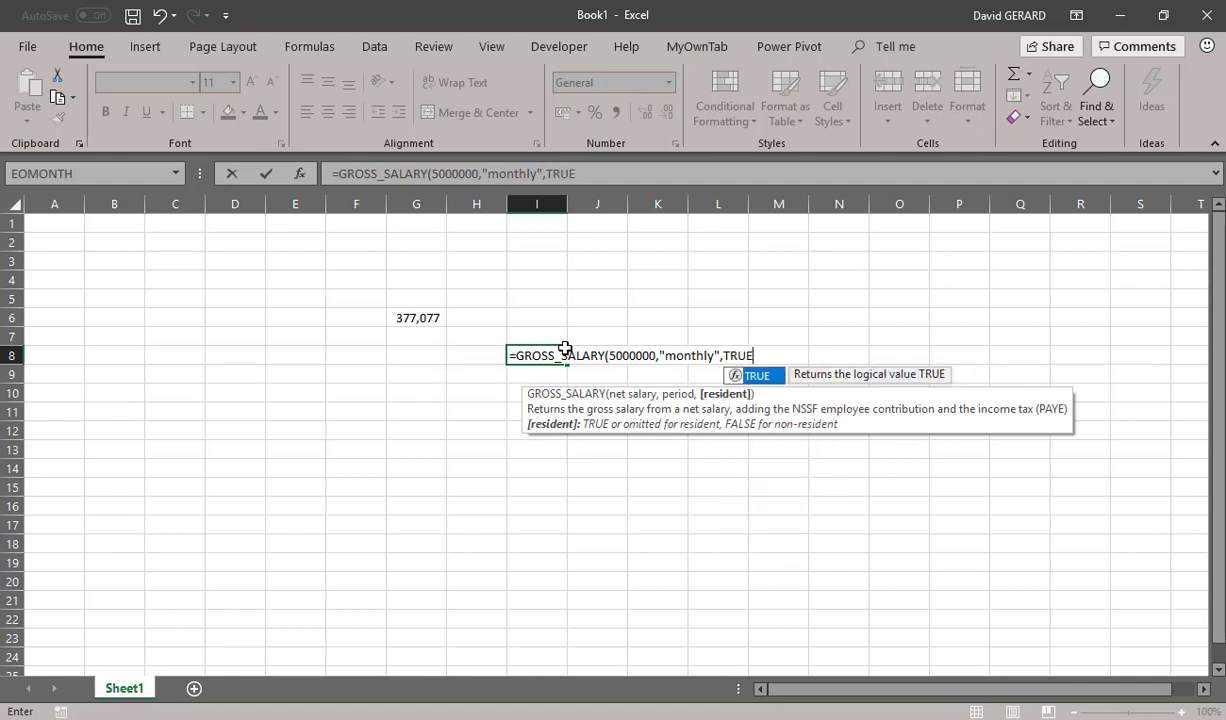
pyautogui.press('Return')
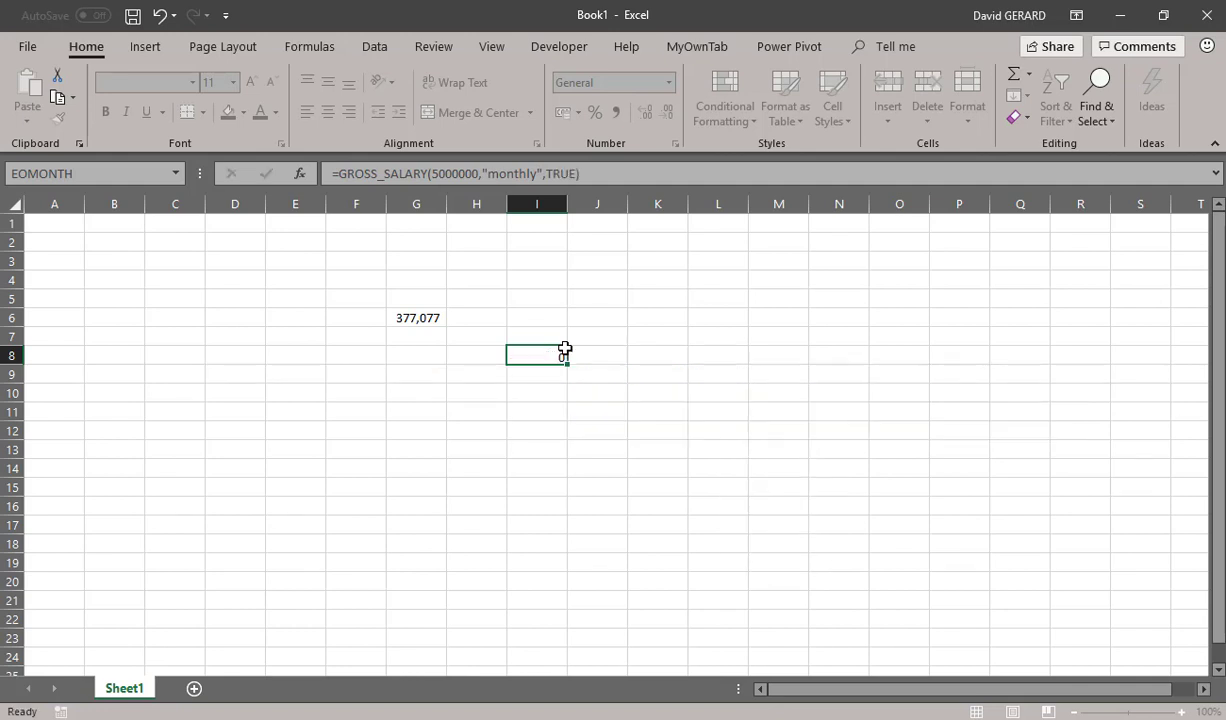
pyautogui.click(541, 355)
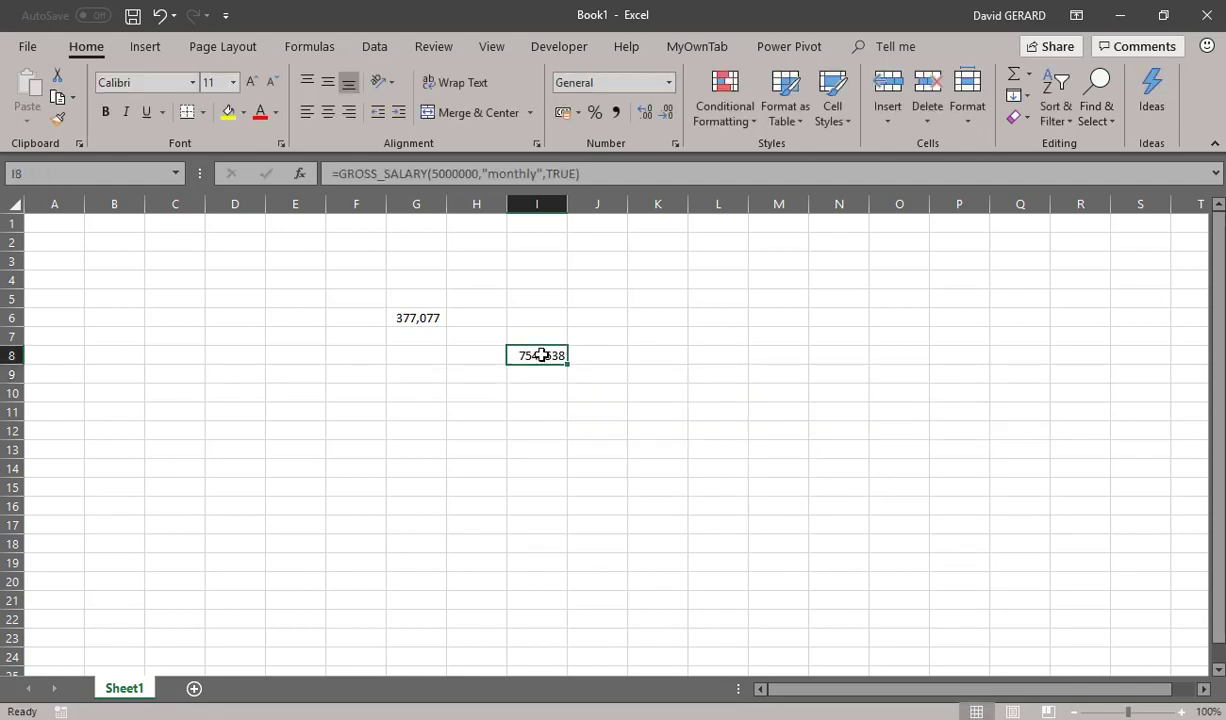
pyautogui.click(615, 112)
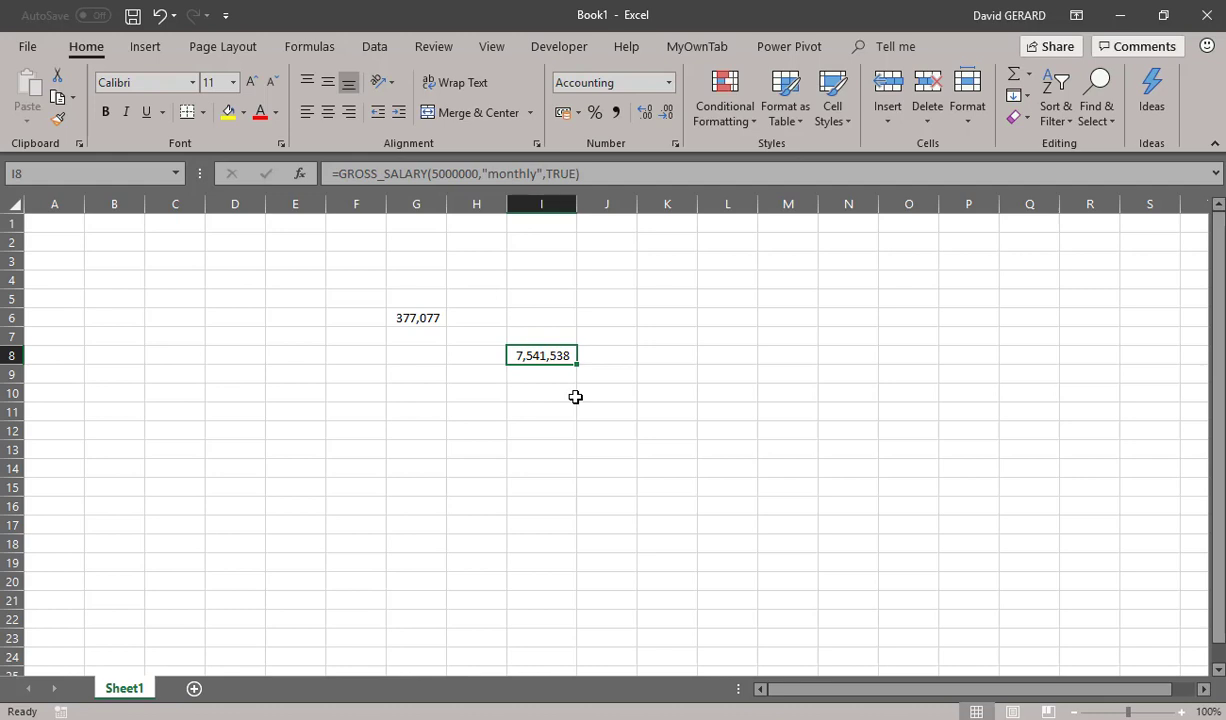
# Clear the GROSS_SALARY formula from cell I8 and the NSSF formula from cell G6
pyautogui.press('BackSpace')
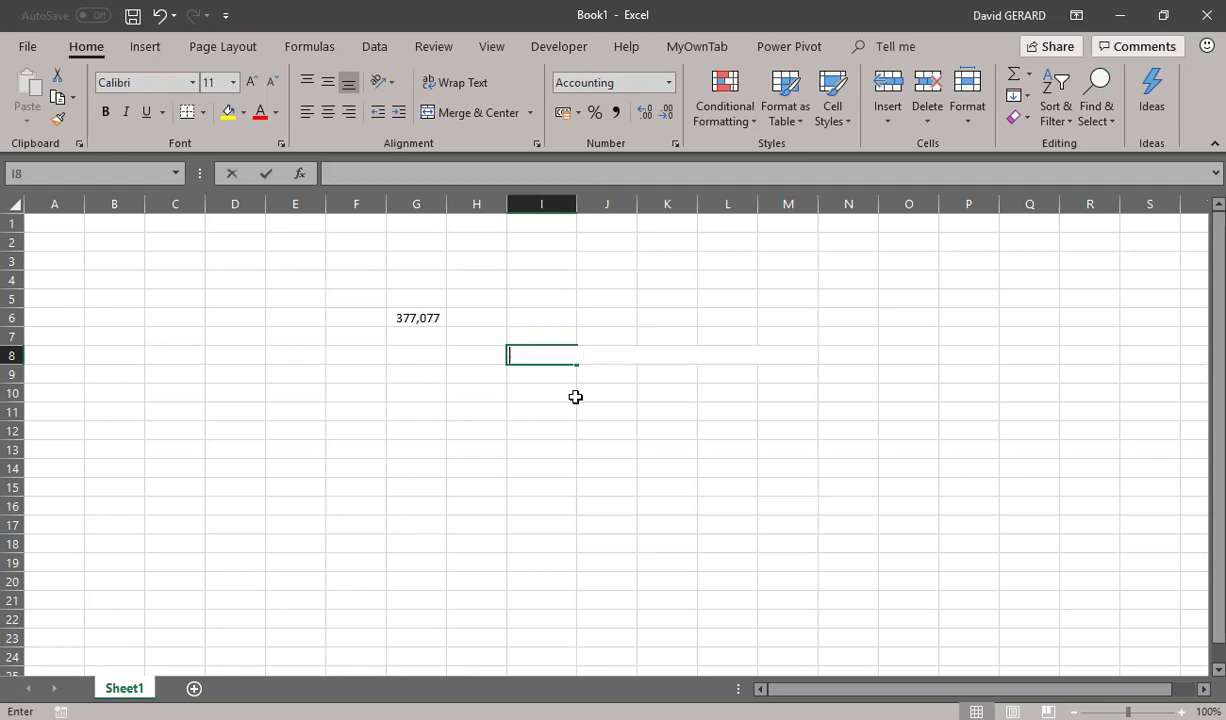
pyautogui.click(418, 316)
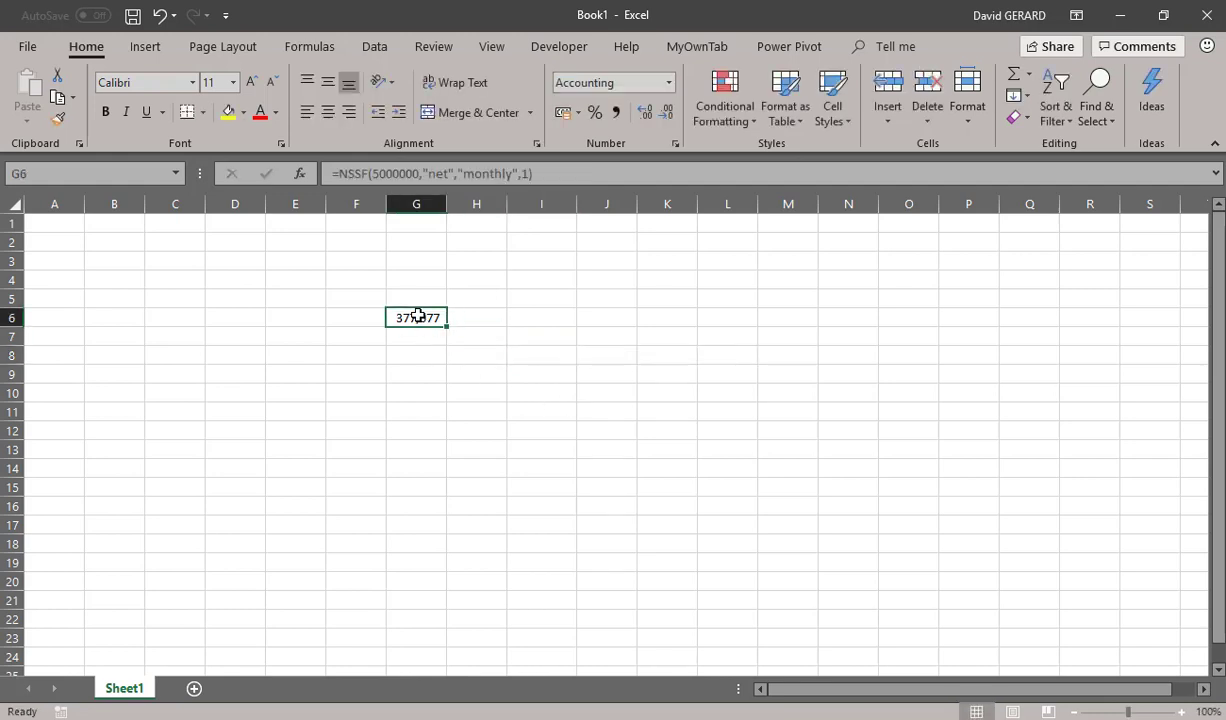
pyautogui.press('Delete')
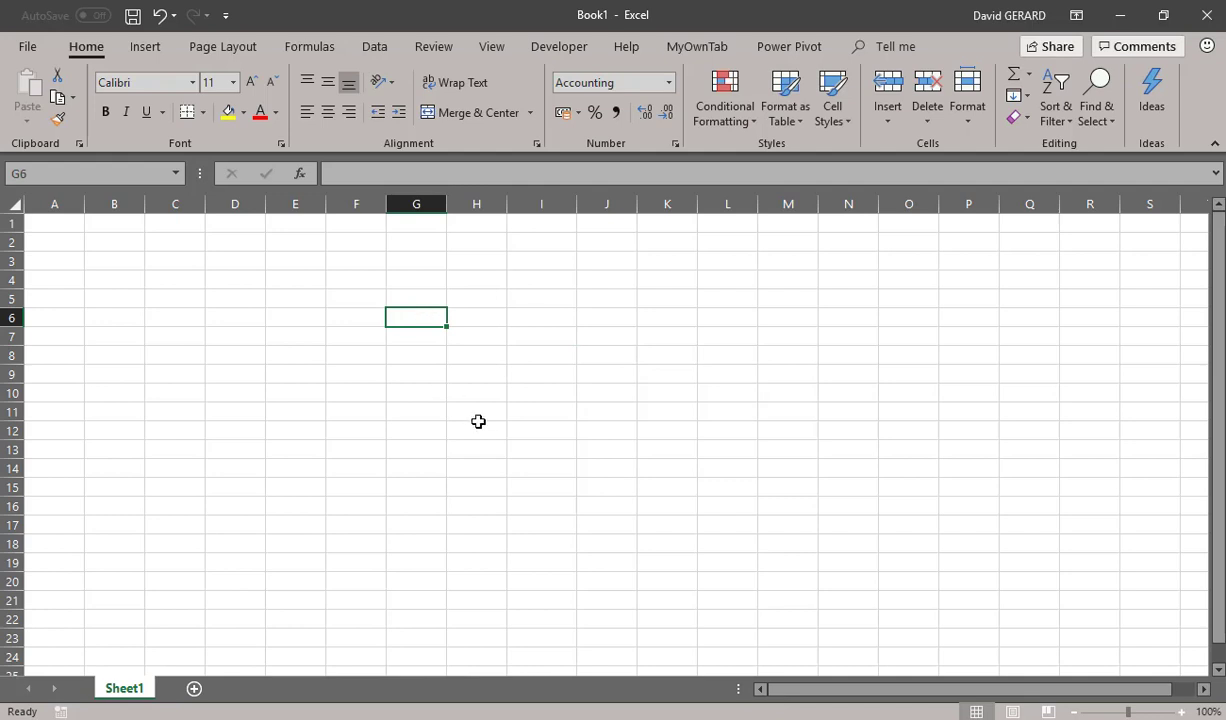
# Switch to Chrome to view the HR functions (UG) page
pyautogui.moveTo(1225, 278)
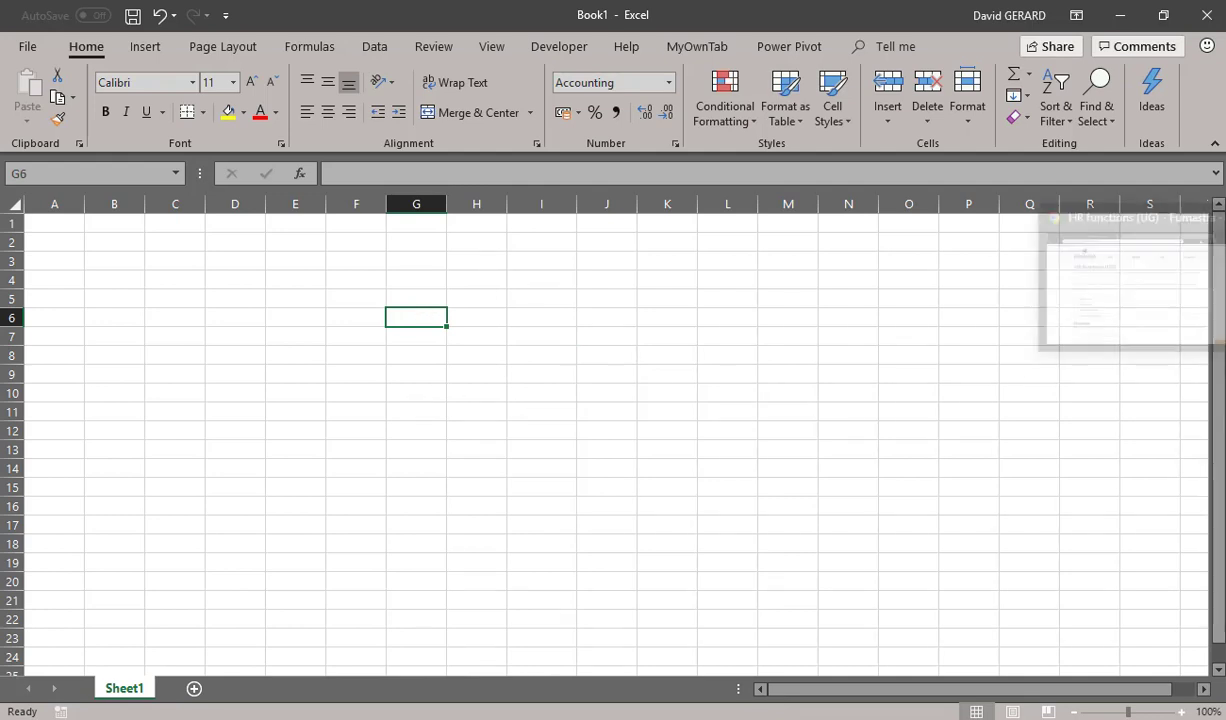
pyautogui.click(1135, 285)
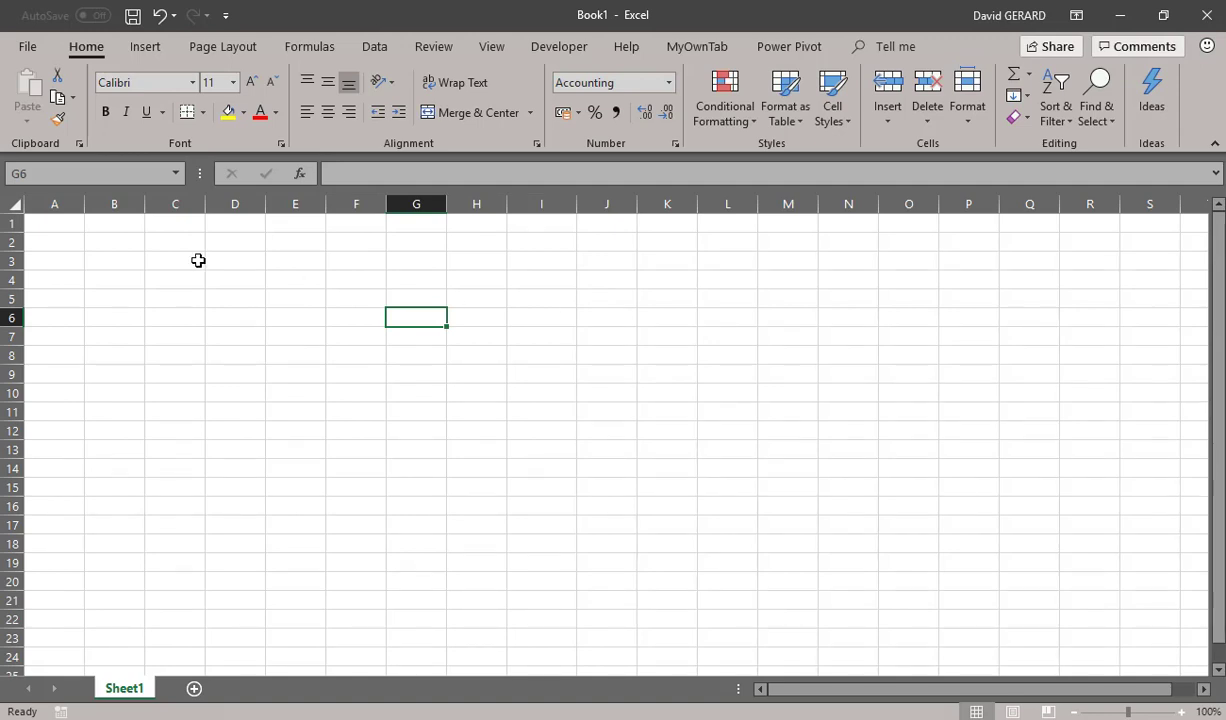
# Disable the Excel-DNA IntelliSense Host and HR Functions add-ins in the Excel add-ins manager
pyautogui.click(34, 47)
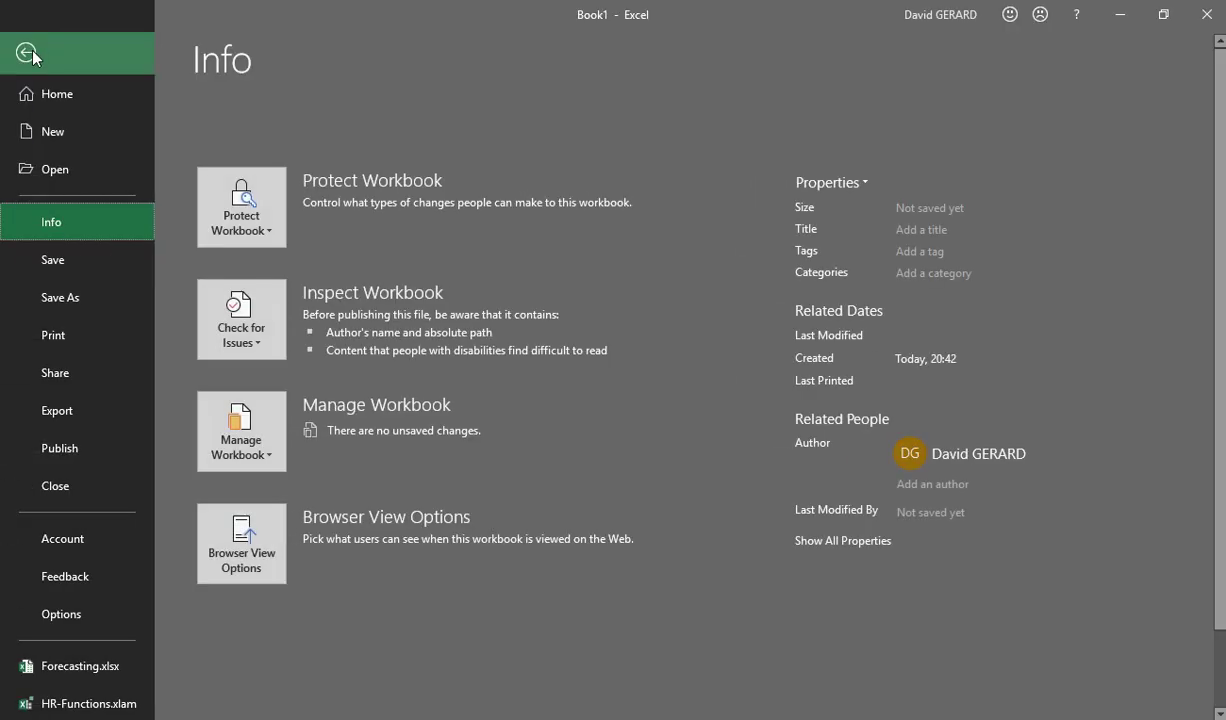
pyautogui.click(72, 615)
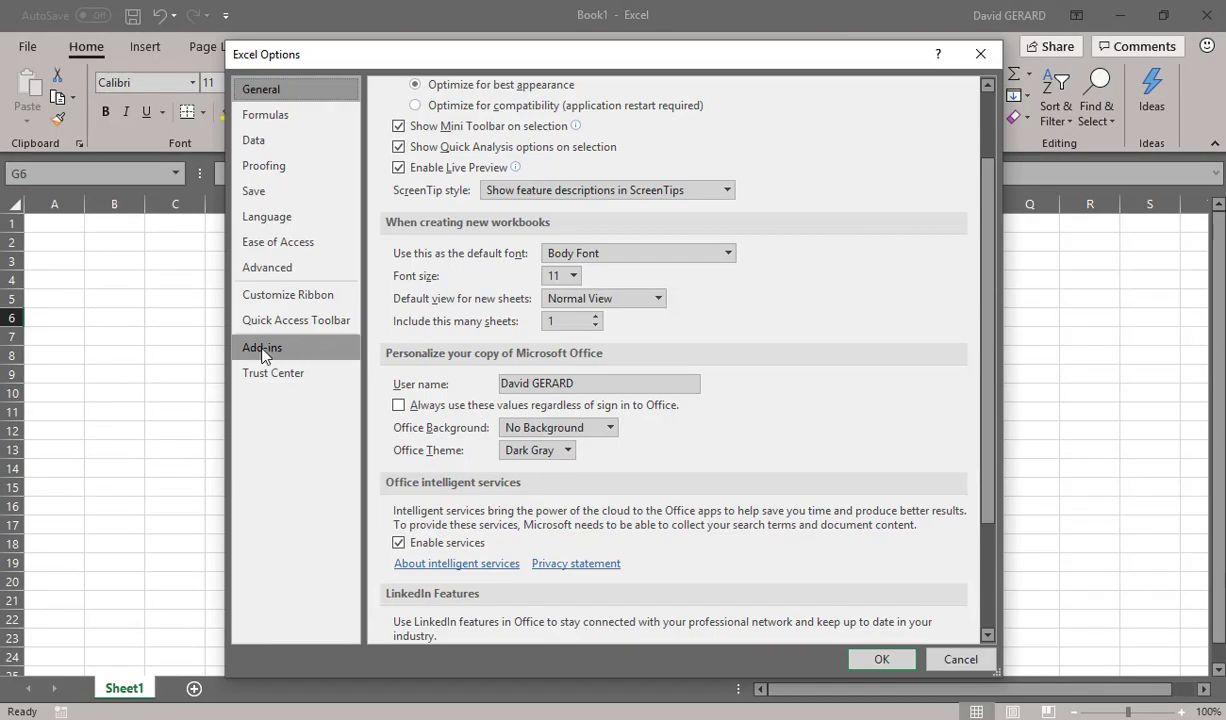
pyautogui.click(263, 350)
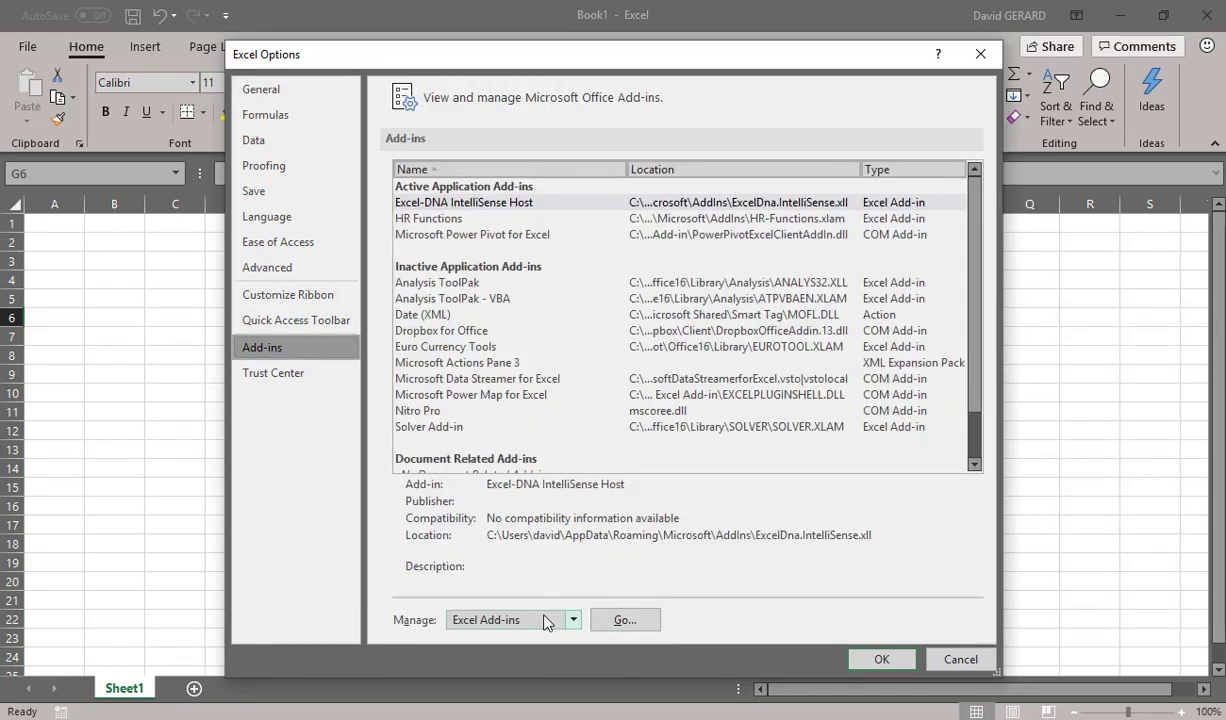
pyautogui.click(624, 619)
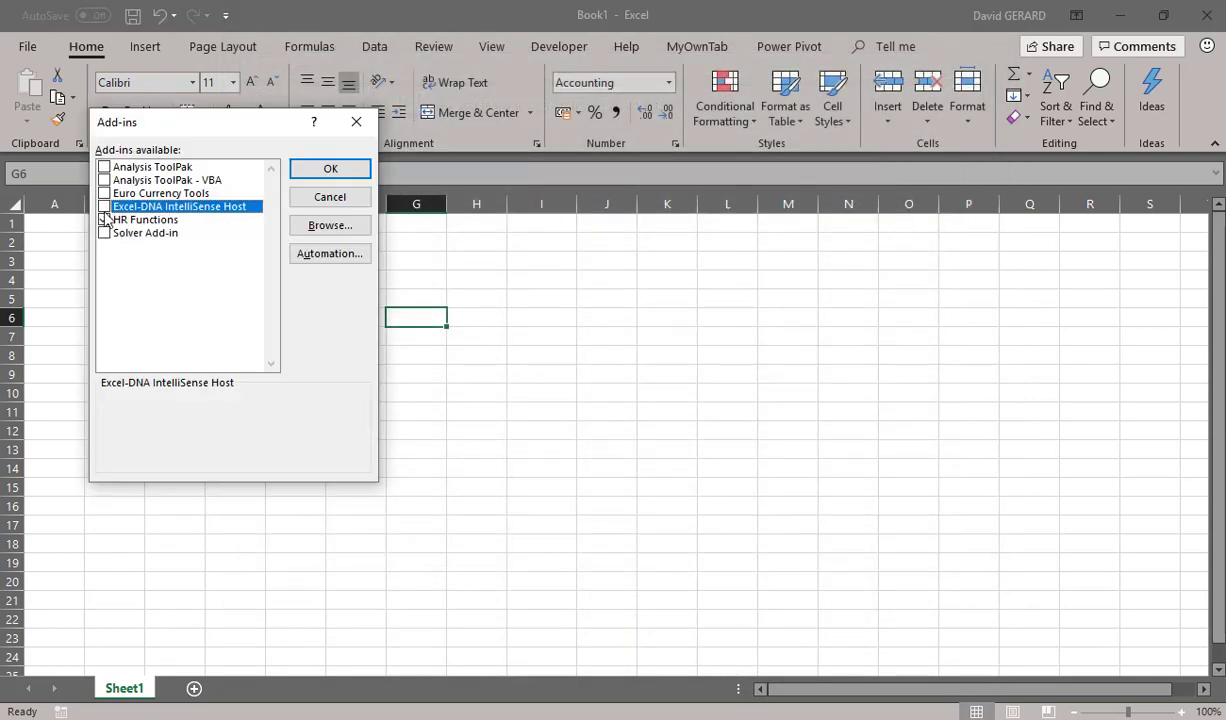
pyautogui.click(104, 219)
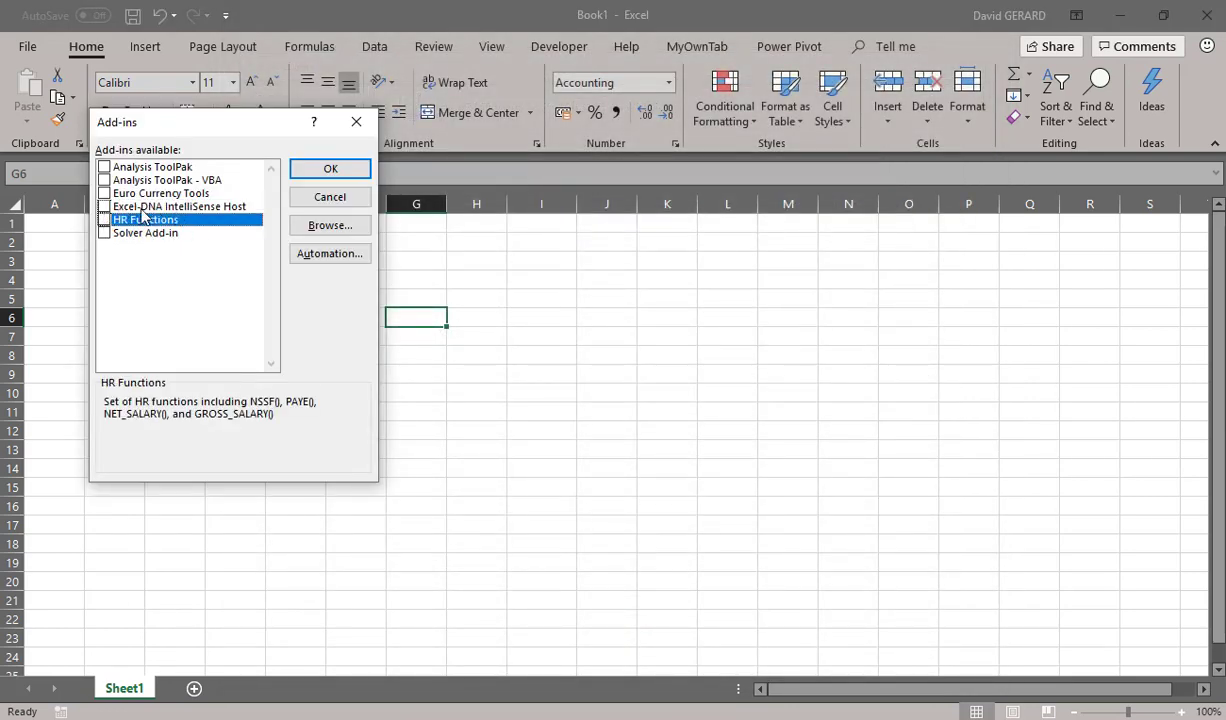
pyautogui.click(330, 170)
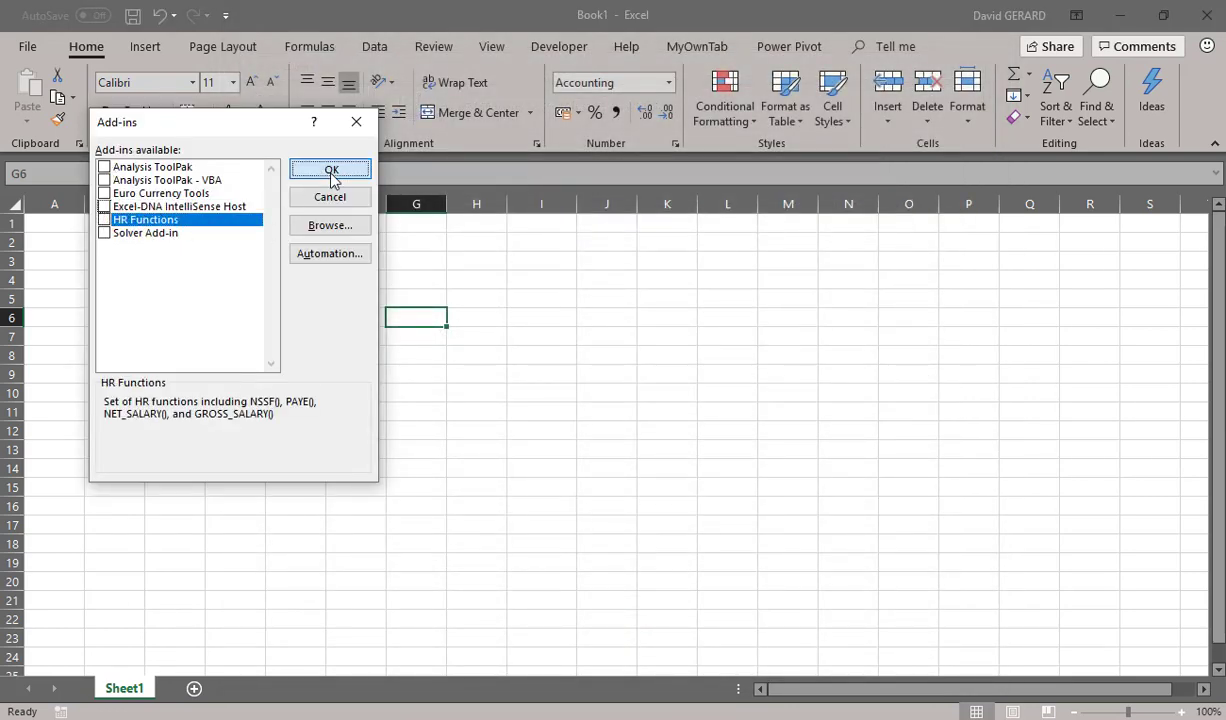
# Close Excel without saving Book1 and open the Windows Add or remove programs settings
pyautogui.click(1206, 15)
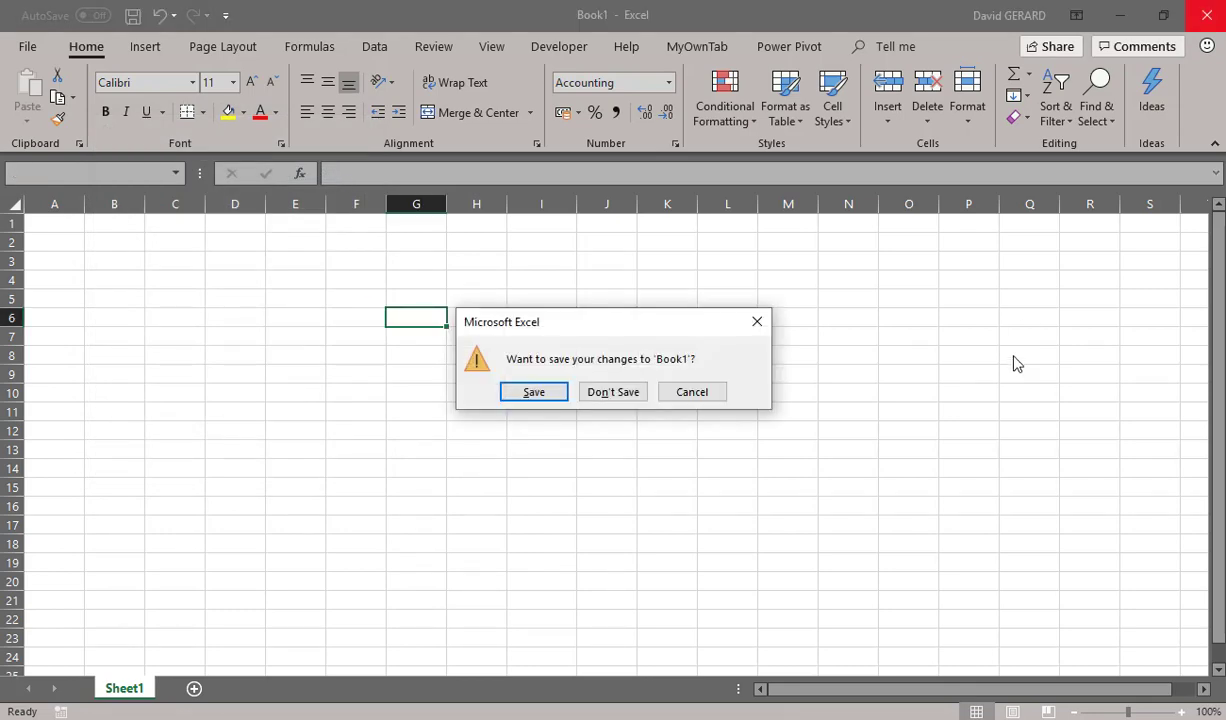
pyautogui.press('n')
pyautogui.press('super')
pyautogui.write('ap')
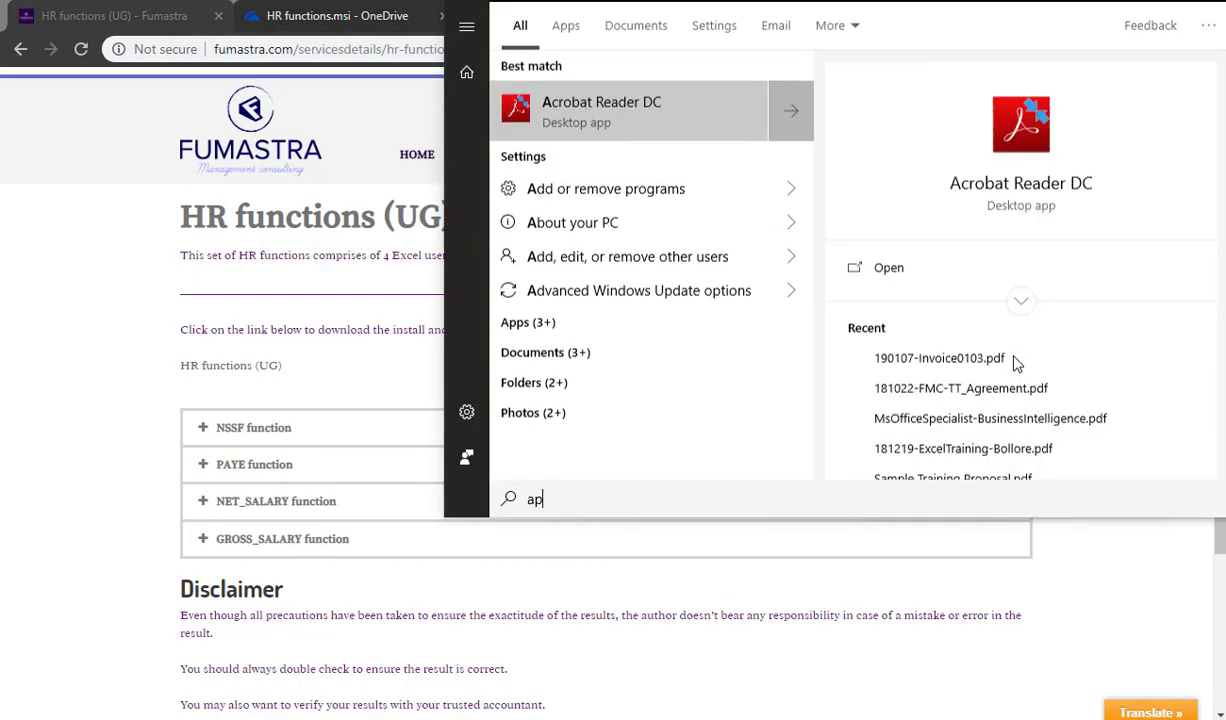
pyautogui.write('p')
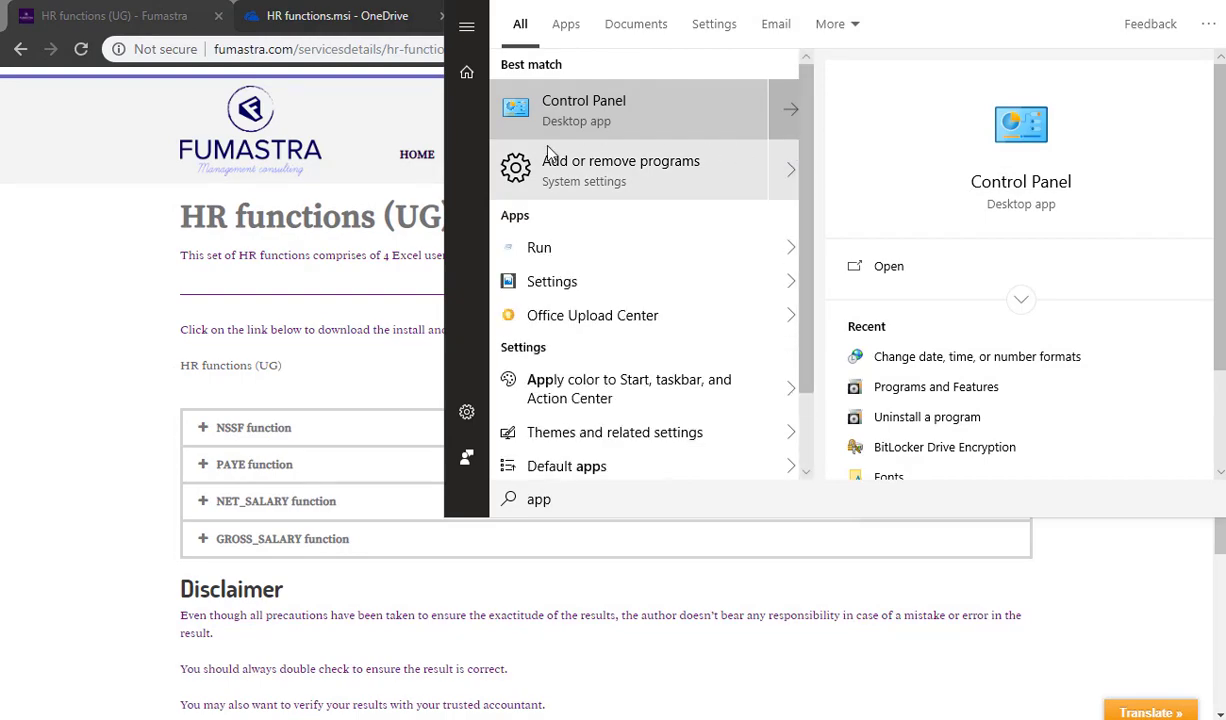
pyautogui.click(598, 166)
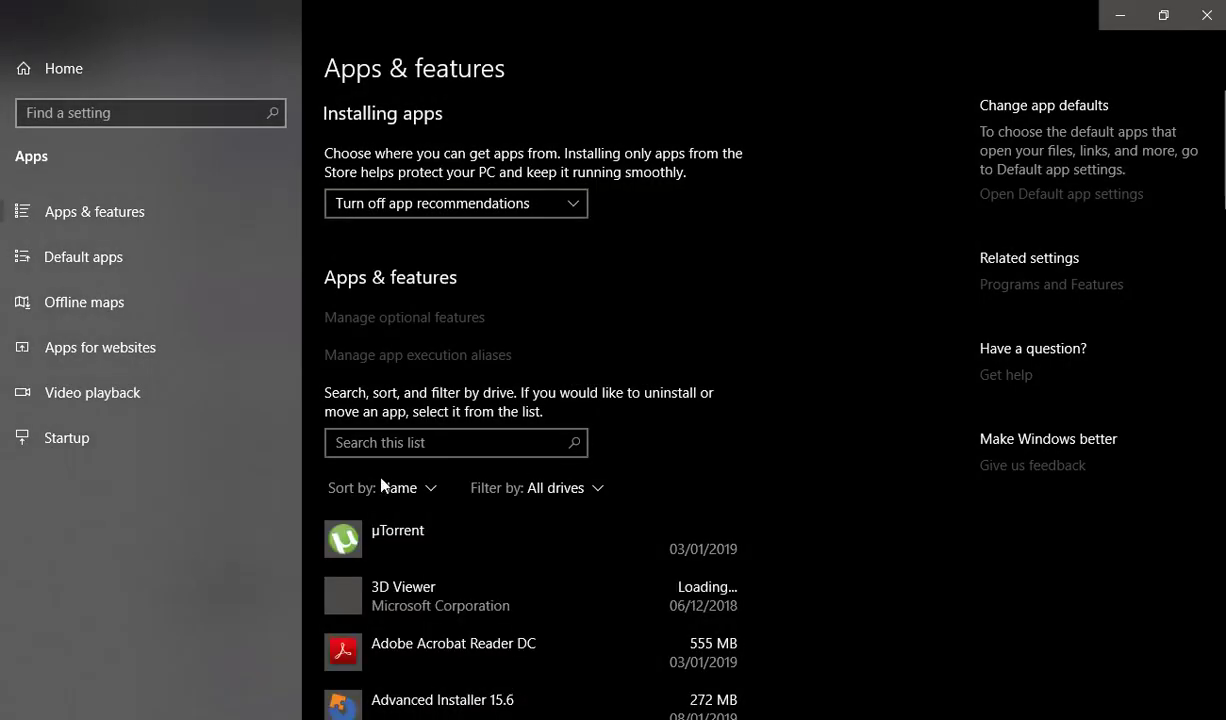
# Find XLS HR functions UG by searching the installed apps for "hr", uninstall it with administrator permission, and close Settings
pyautogui.click(462, 443)
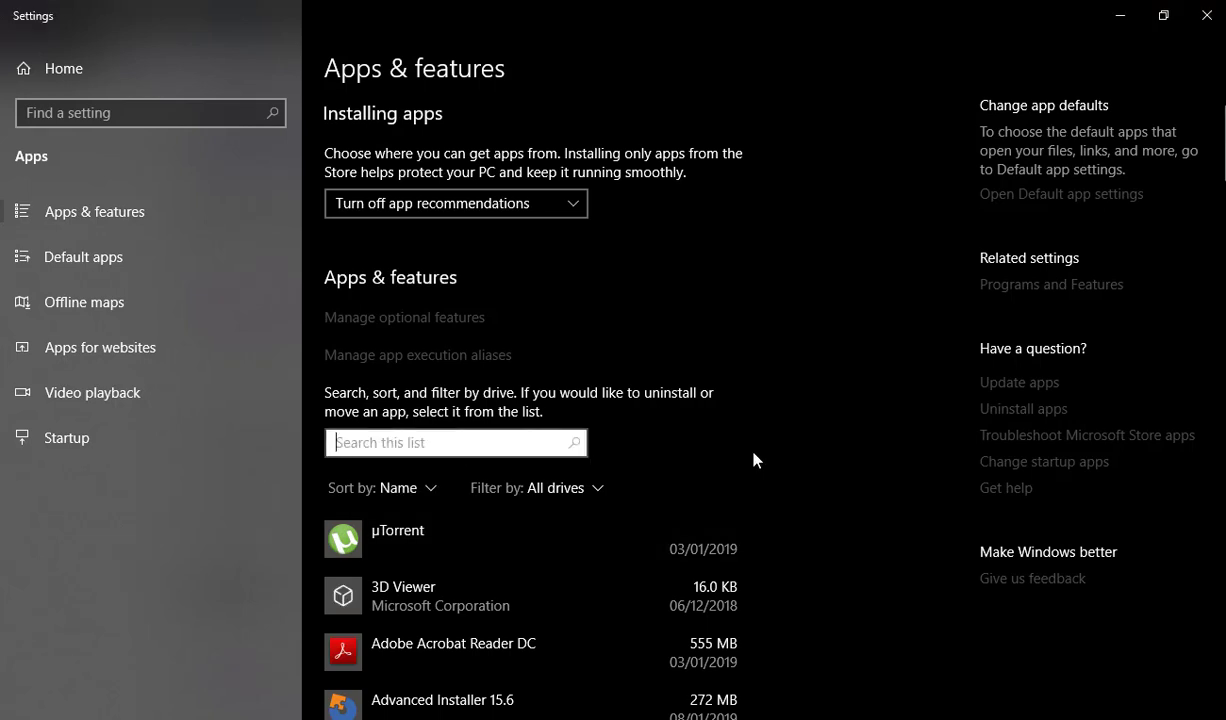
pyautogui.write('hr')
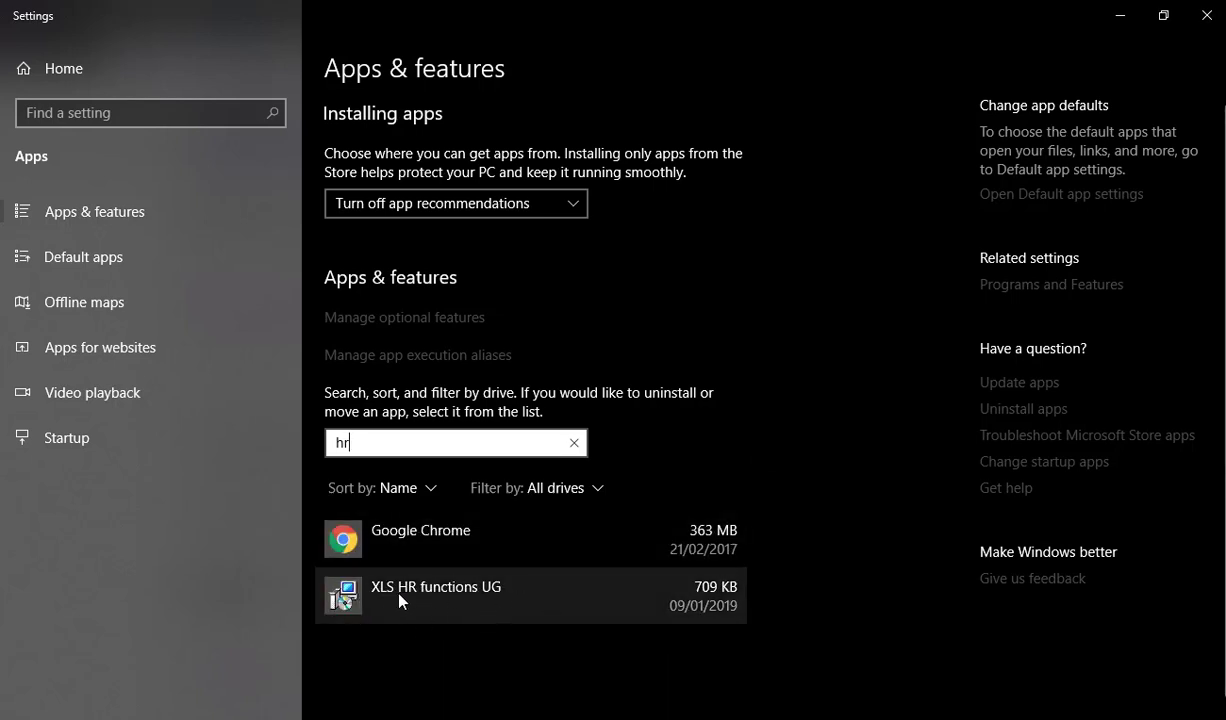
pyautogui.click(467, 598)
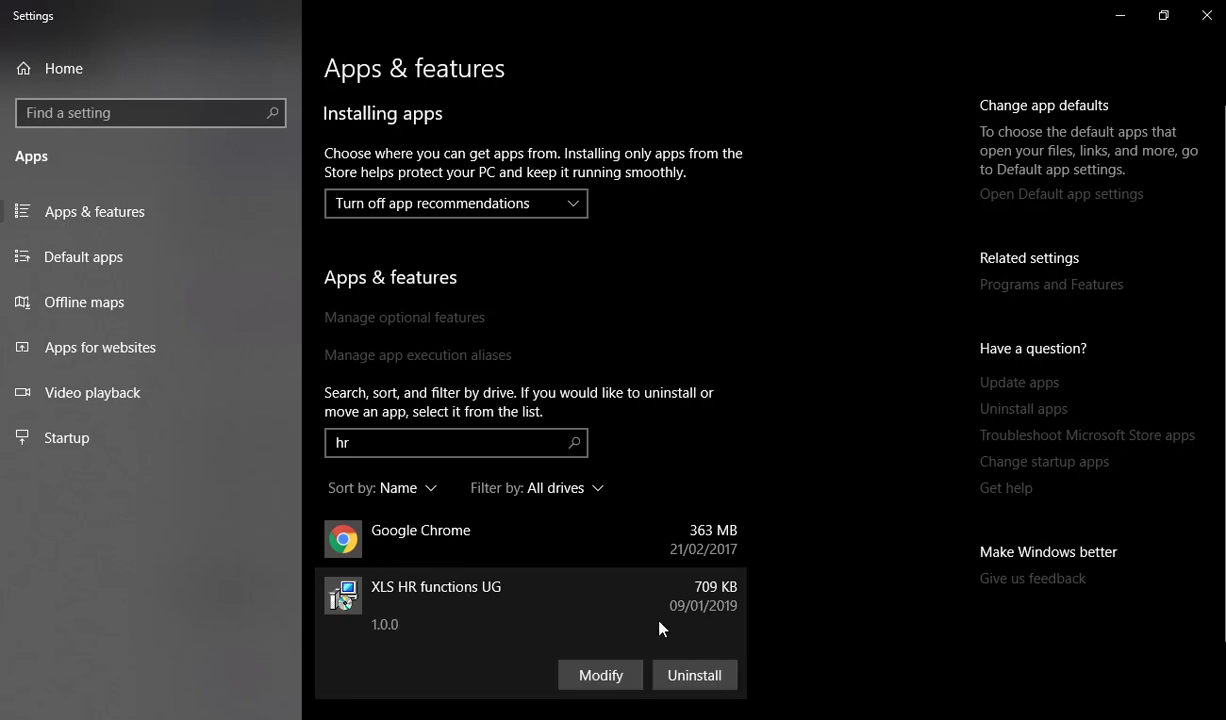
pyautogui.click(694, 675)
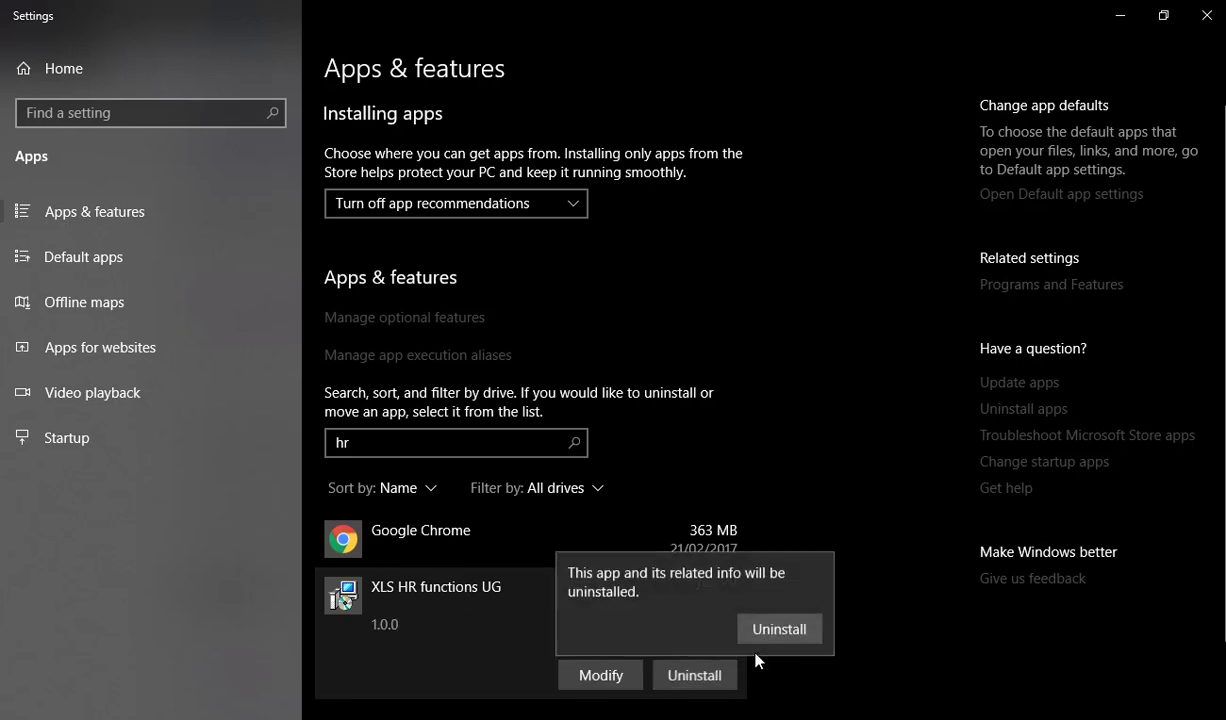
pyautogui.click(783, 627)
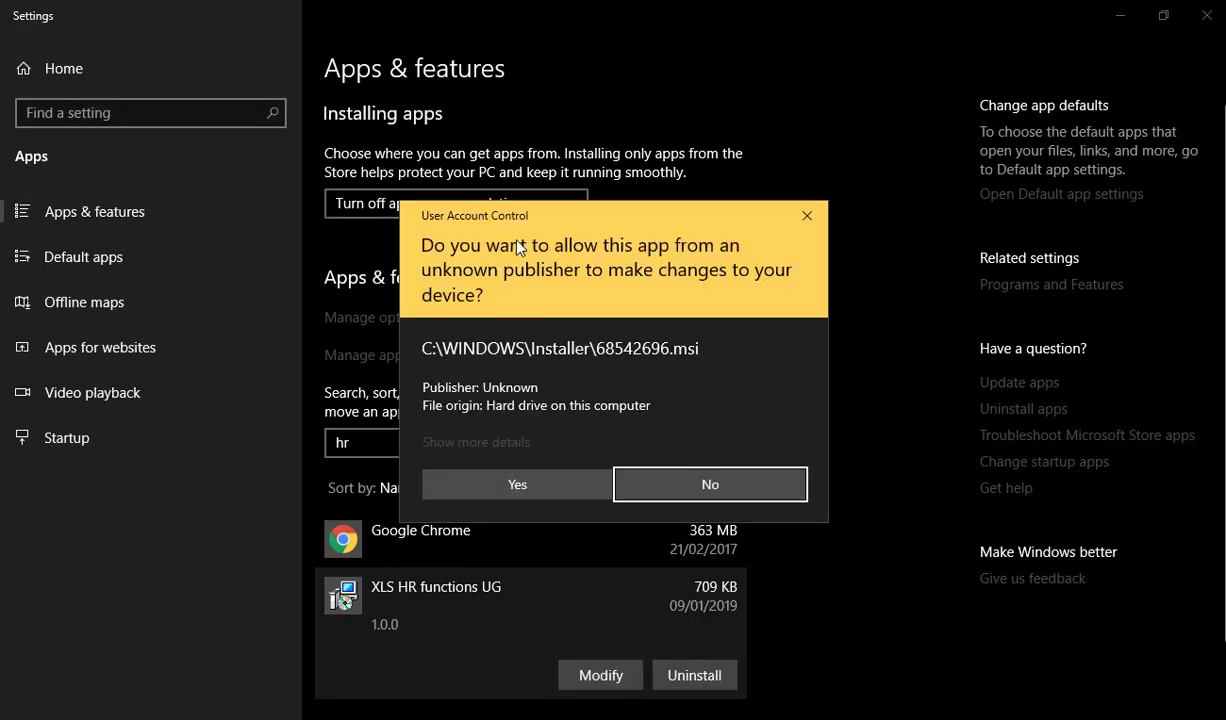
pyautogui.click(505, 484)
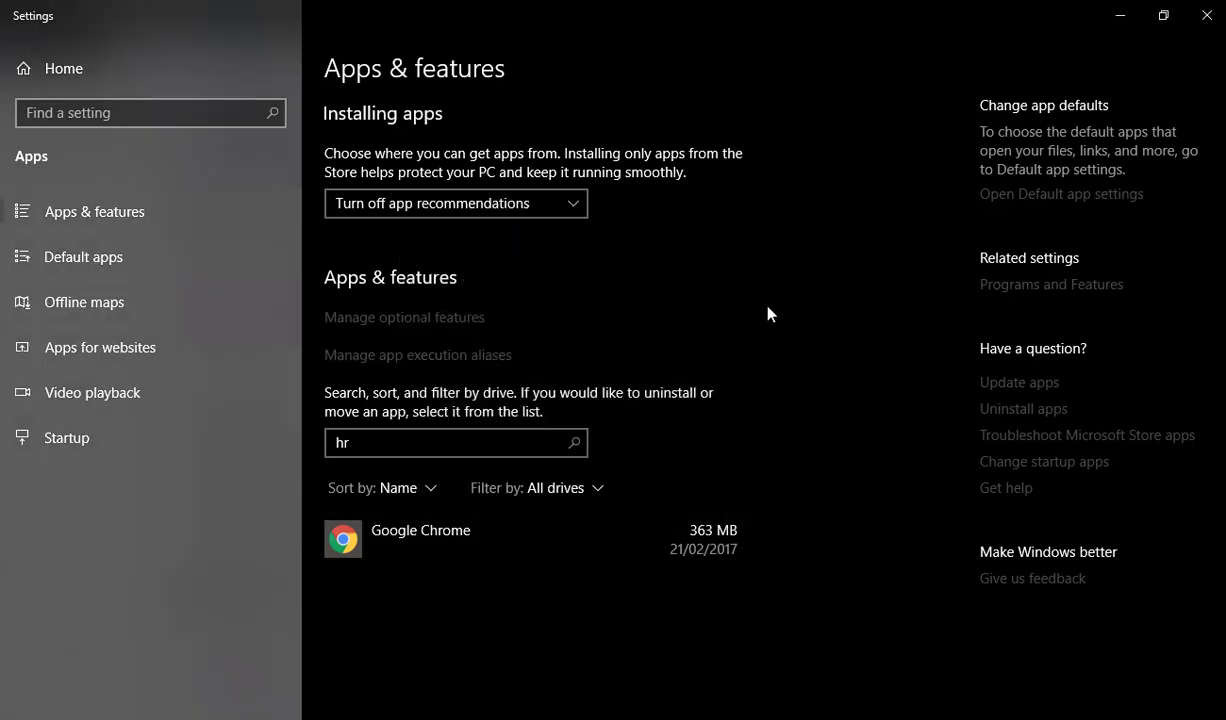
pyautogui.click(1206, 15)
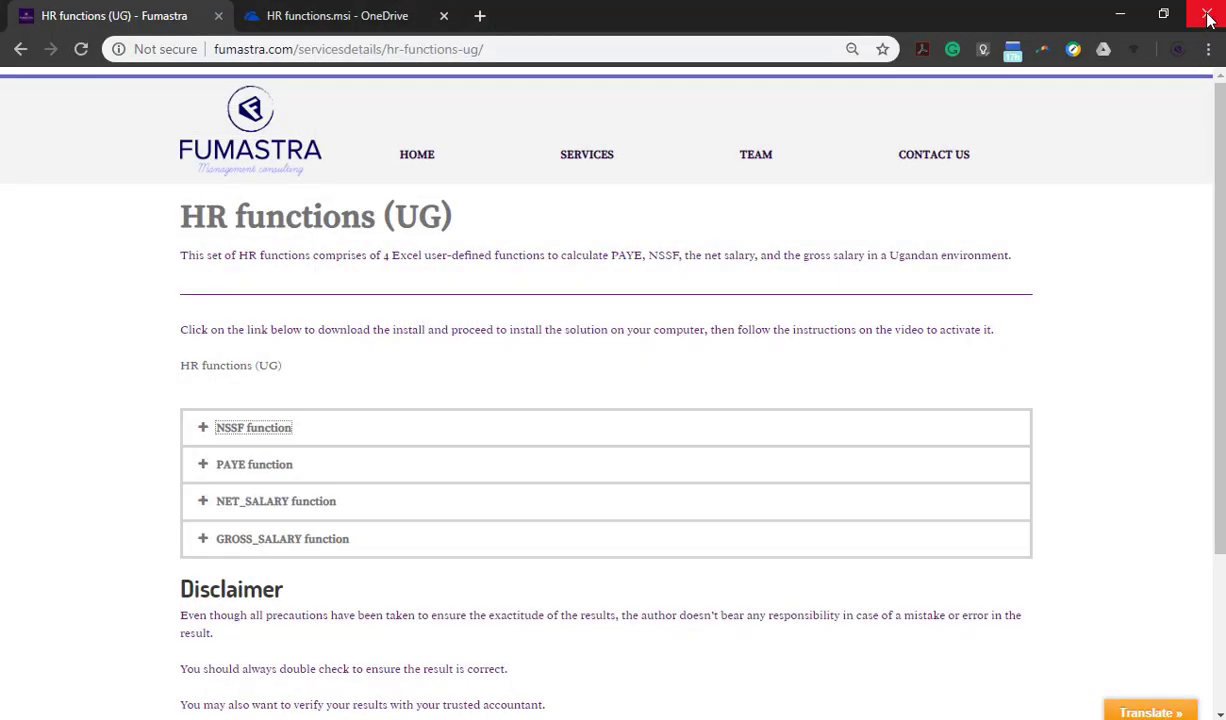
# Start Excel again and create a blank workbook
pyautogui.press('super')
pyautogui.write('exc')
pyautogui.press('Return')
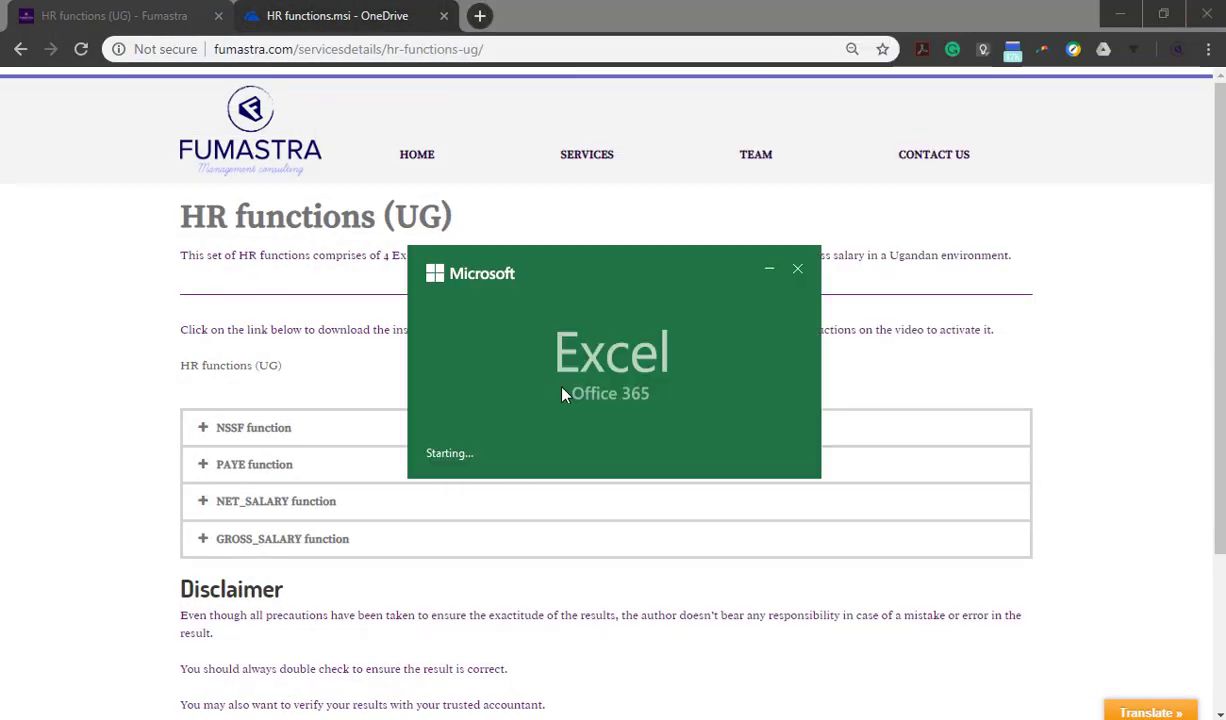
pyautogui.click(265, 167)
# Check in cell A1 whether Excel still suggests the NSSF and PAYE functions, discard both entries, and close Excel
pyautogui.write('=')
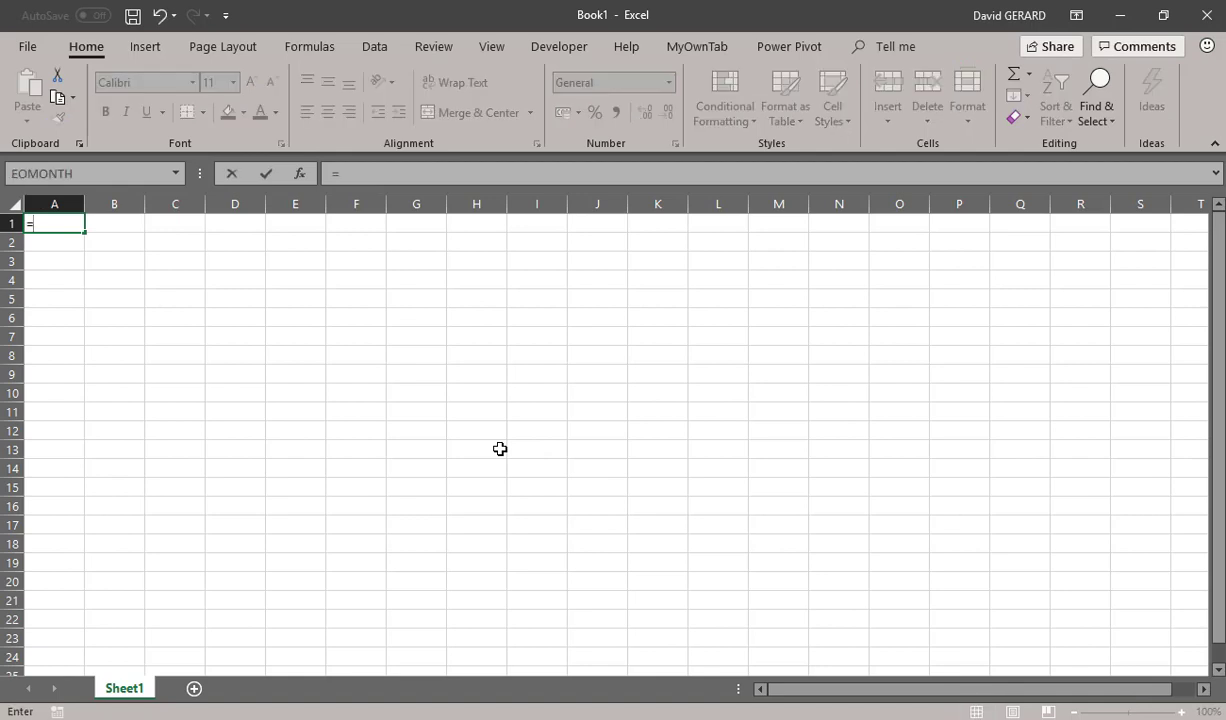
pyautogui.write('nss')
pyautogui.press('Escape')
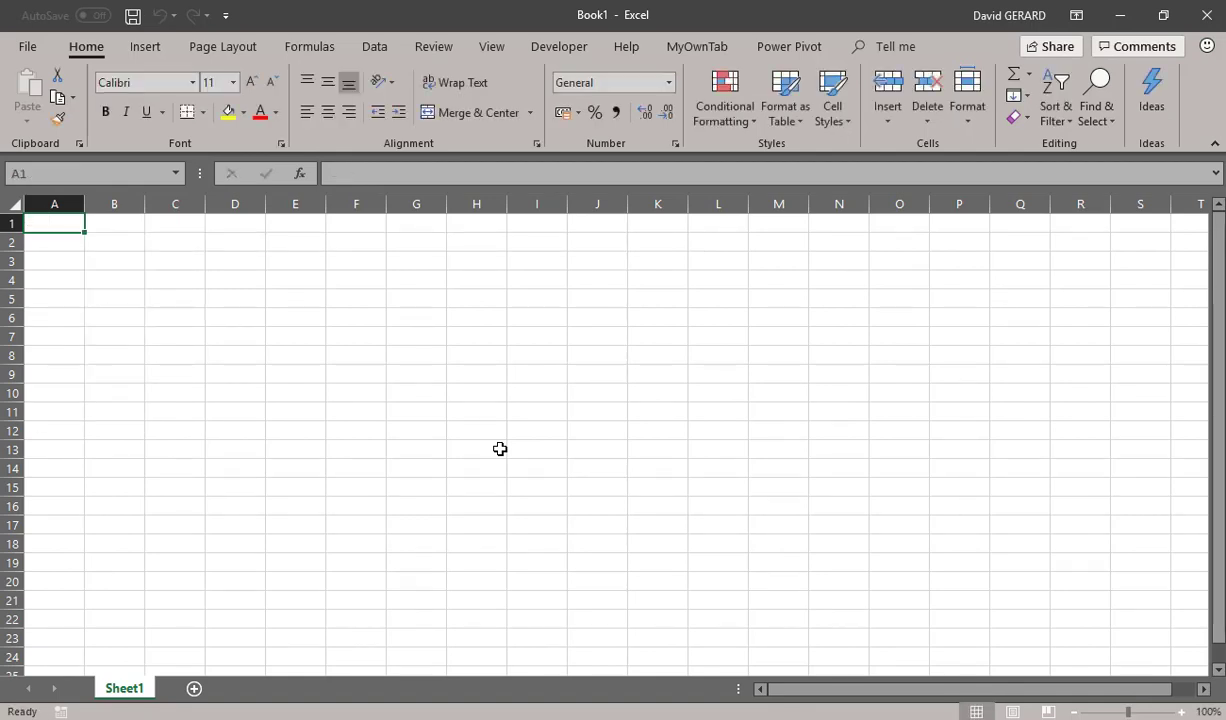
pyautogui.write('=paye')
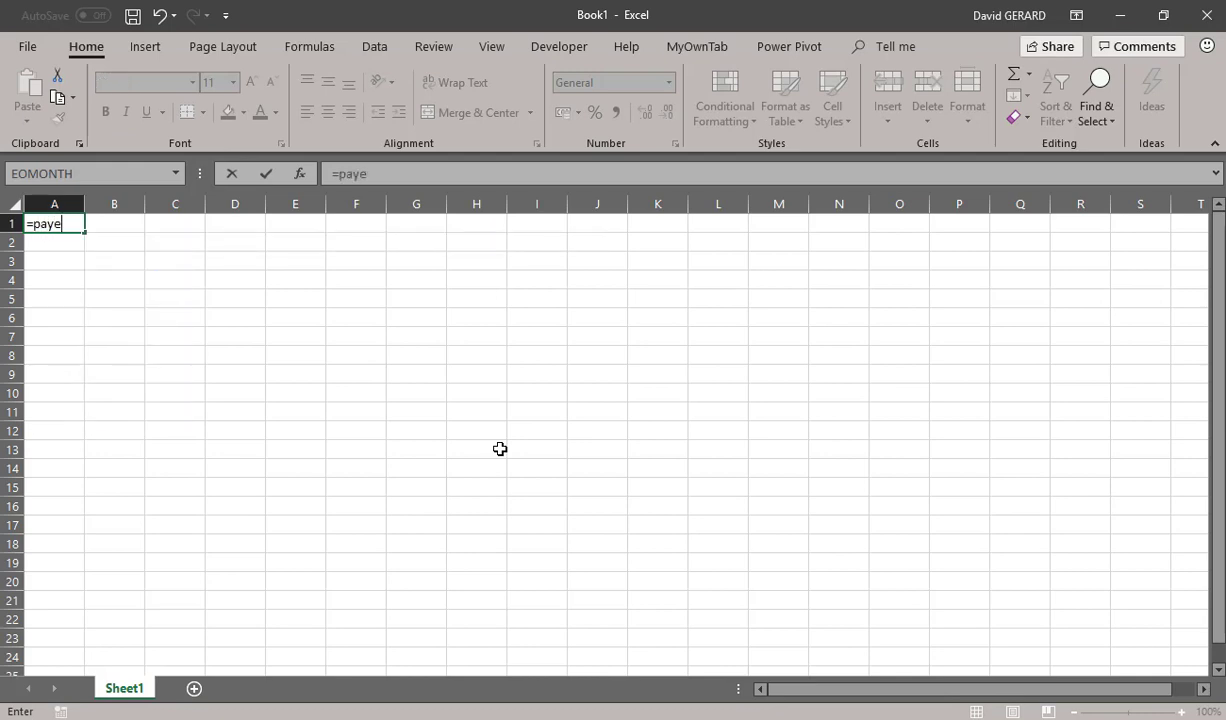
pyautogui.press('Escape')
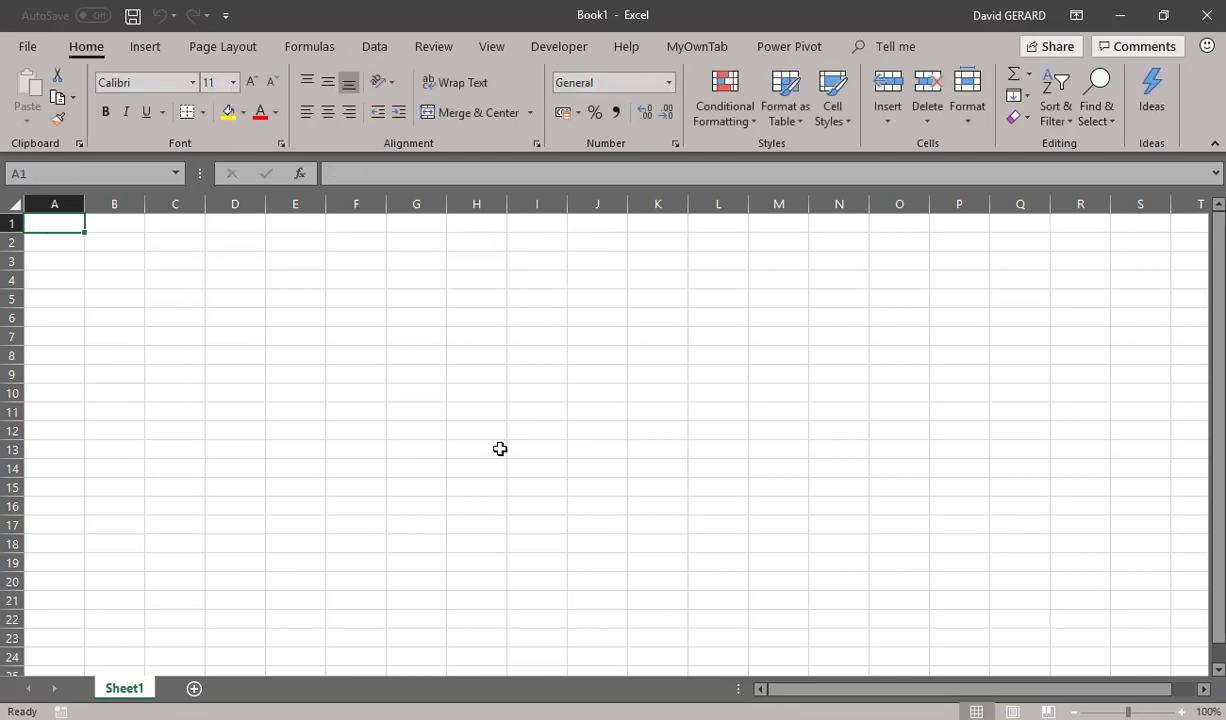
pyautogui.click(1208, 26)
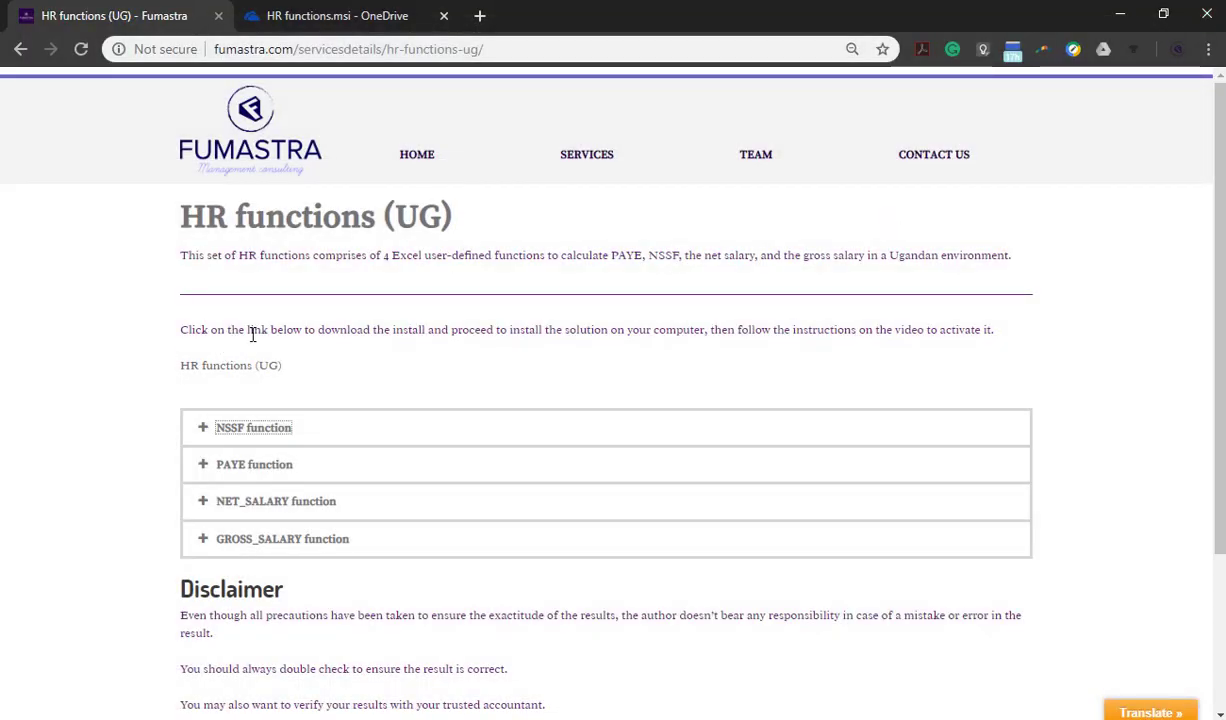